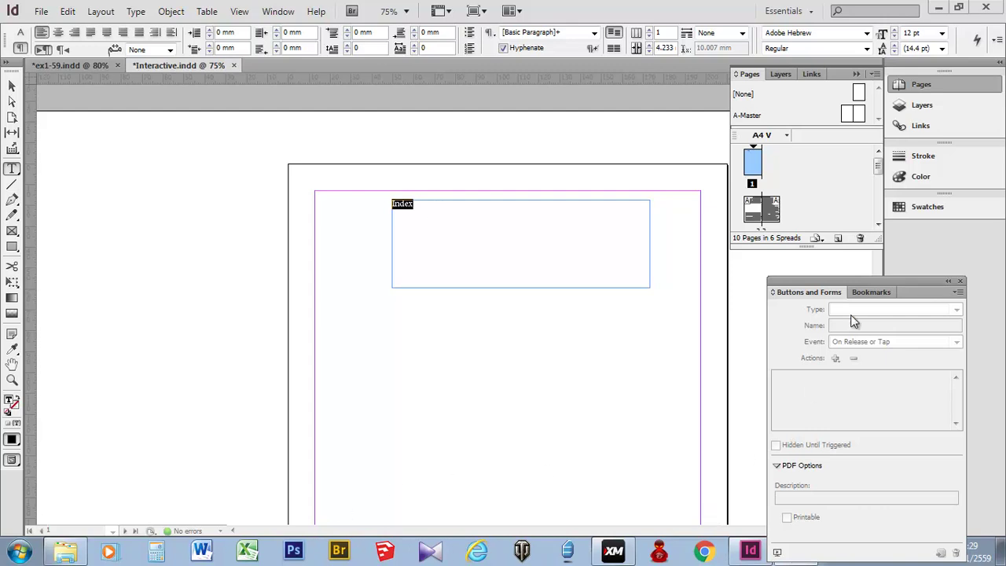
- Set the font size of the word "Index" on page 1 to 24 pt
{"action": "left_click_drag", "start_coordinate": [901, 276], "coordinate": [919, 221]}
{"action": "left_click", "coordinate": [416, 206]}
{"action": "left_click_drag", "start_coordinate": [417, 206], "coordinate": [366, 202]}
{"action": "left_click", "coordinate": [21, 34]}
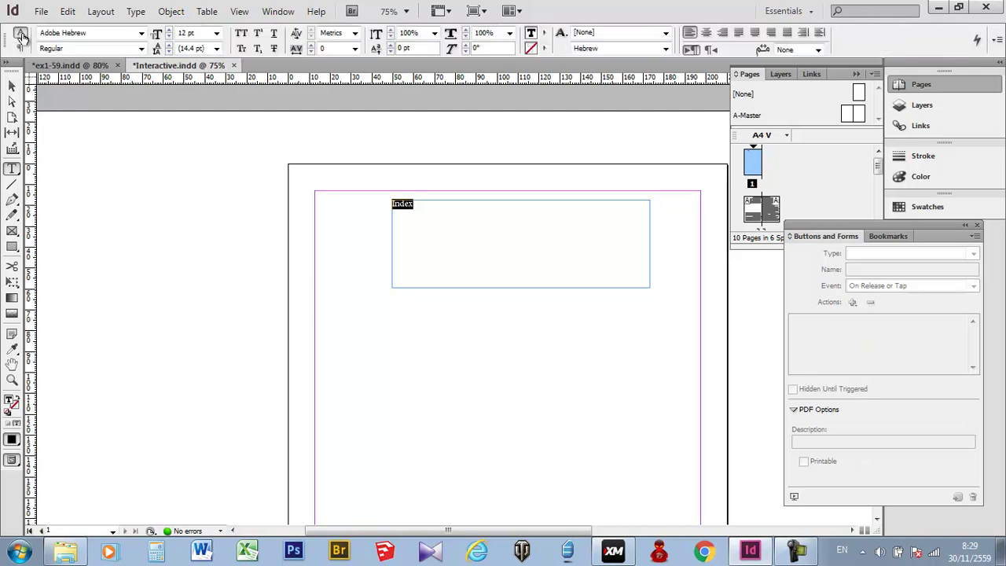
{"action": "left_click", "coordinate": [216, 33]}
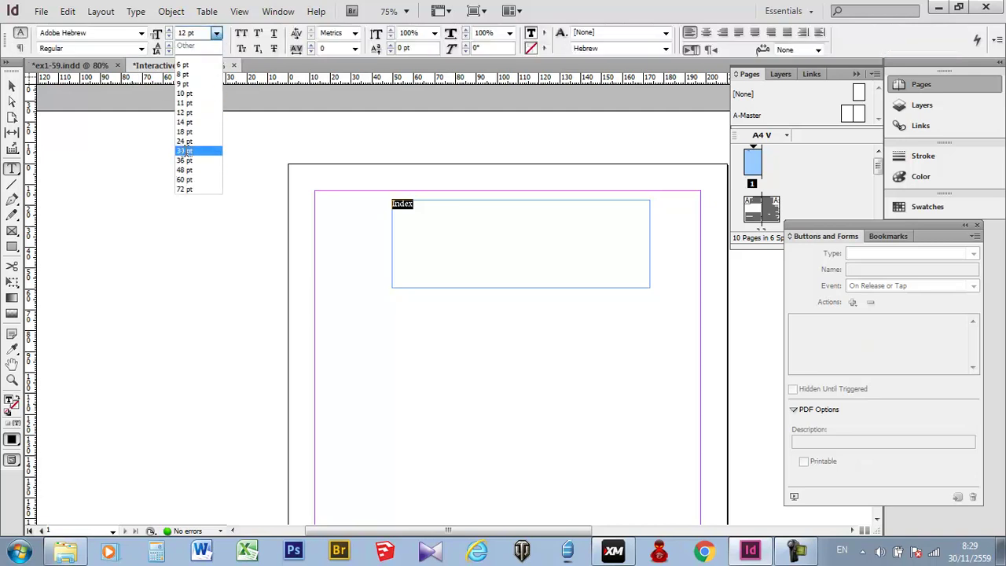
{"action": "left_click", "coordinate": [184, 141]}
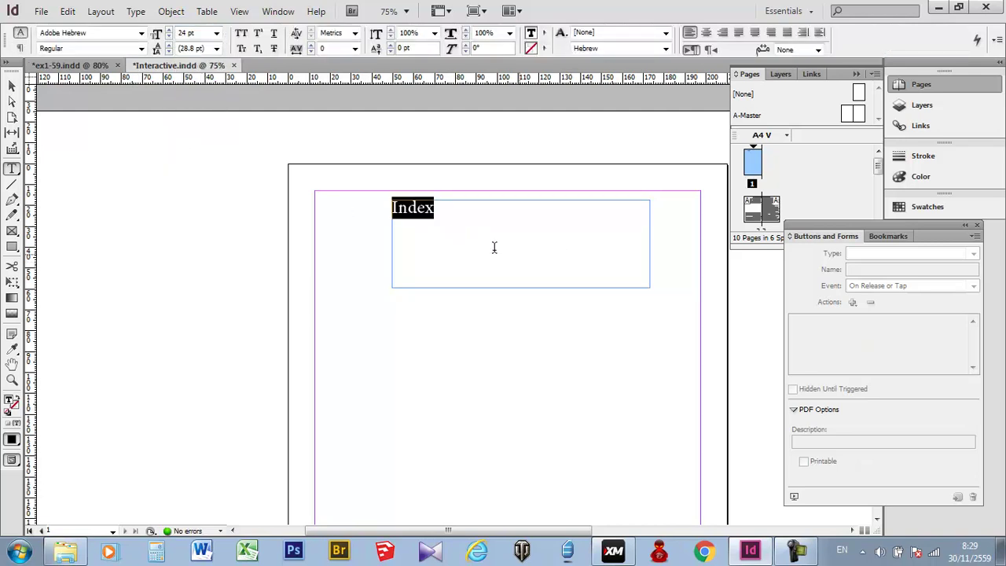
- Shrink the Index text frame to about 26 × 12.5 mm and centre it just inside the page's top margin
{"action": "left_click", "coordinate": [11, 88]}
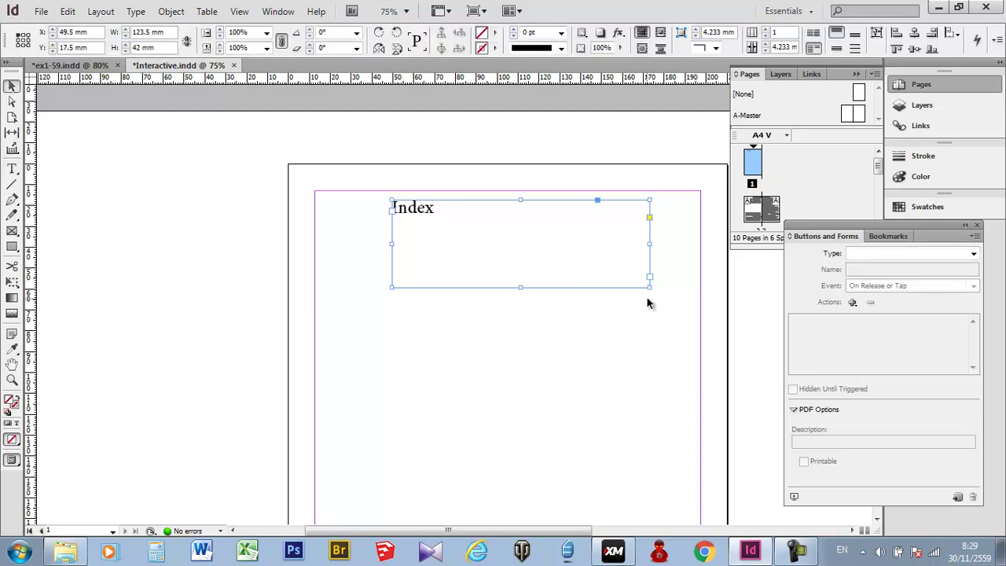
{"action": "left_click_drag", "start_coordinate": [649, 286], "coordinate": [513, 208]}
{"action": "right_click", "coordinate": [513, 208]}
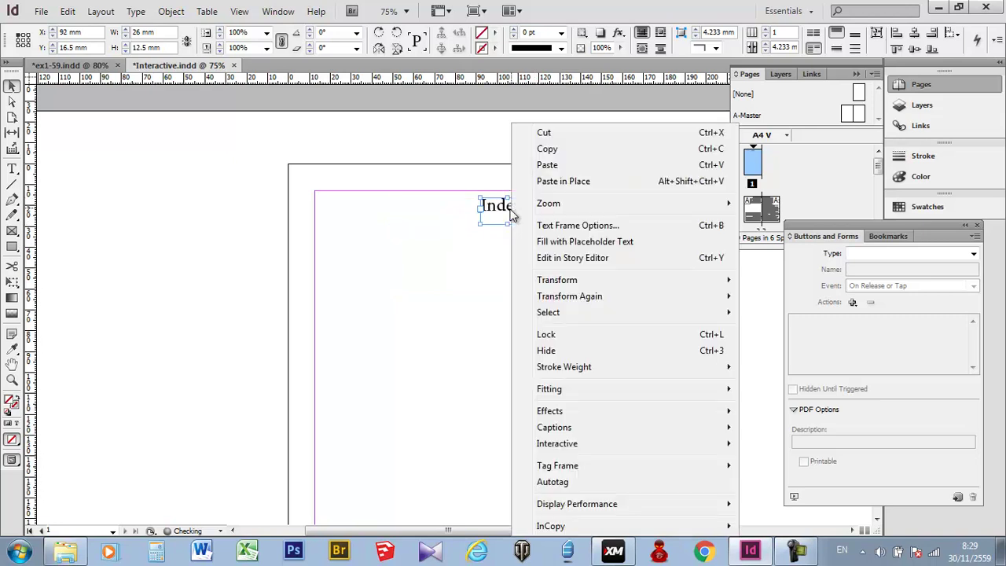
- Show the document's bookmarks and create a bookmark named "index" for the Index text frame on page 1
{"action": "left_click", "coordinate": [279, 11]}
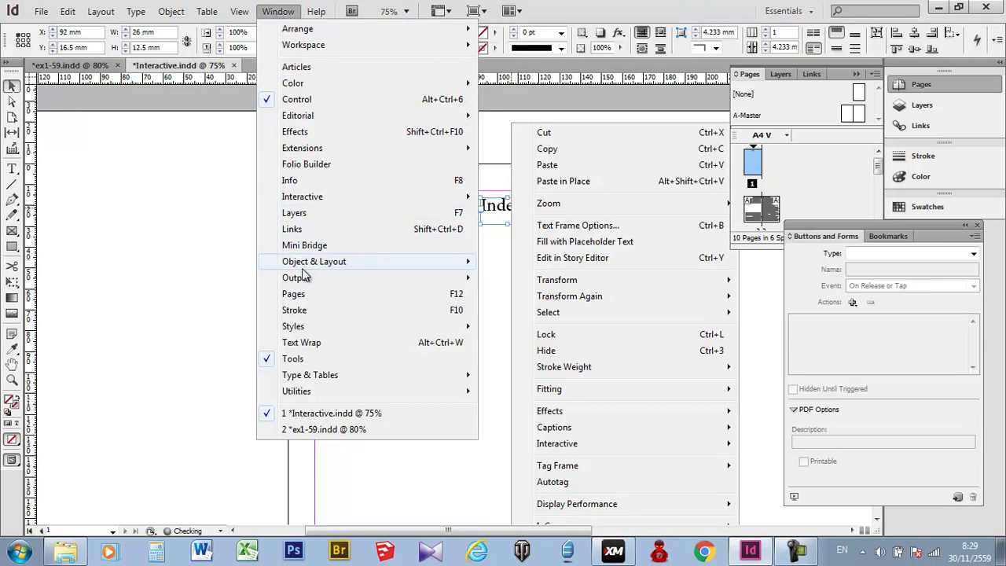
{"action": "mouse_move", "coordinate": [326, 271]}
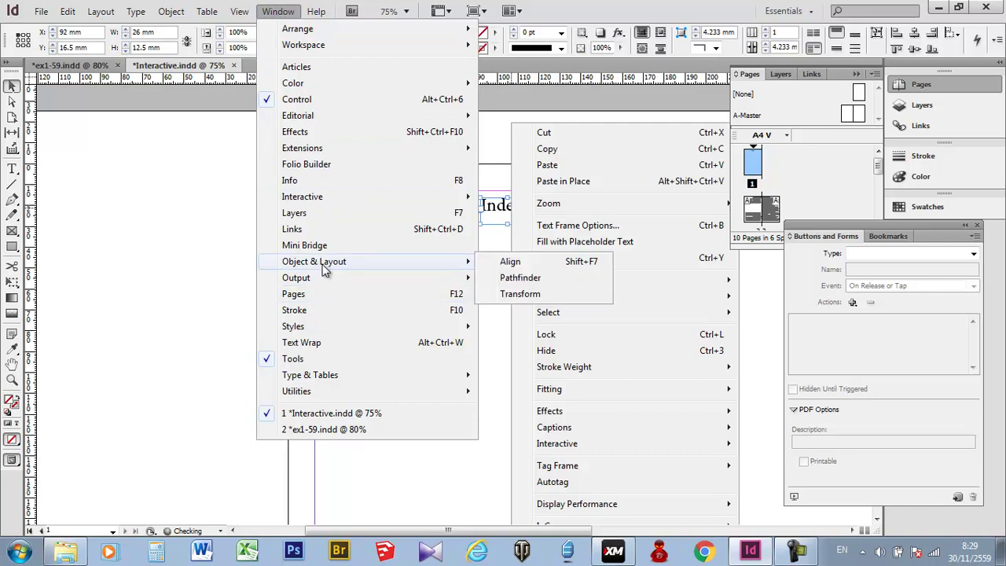
{"action": "mouse_move", "coordinate": [329, 200]}
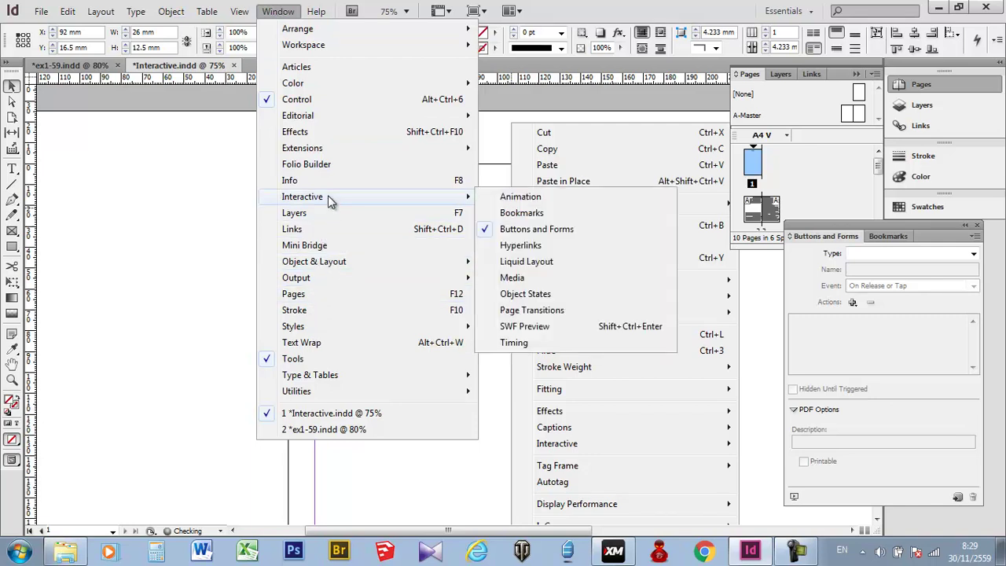
{"action": "left_click", "coordinate": [540, 216]}
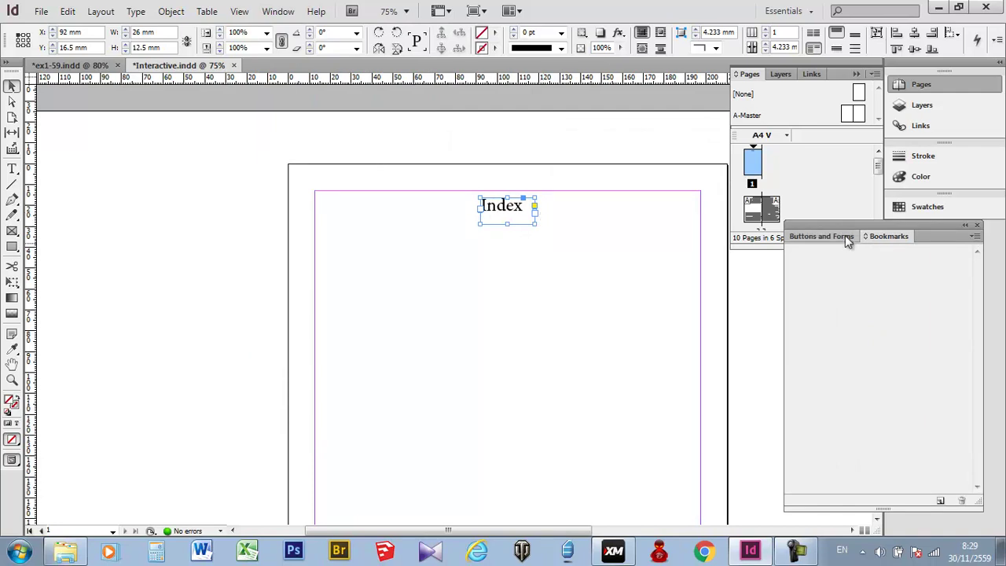
{"action": "left_click_drag", "start_coordinate": [864, 227], "coordinate": [644, 179]}
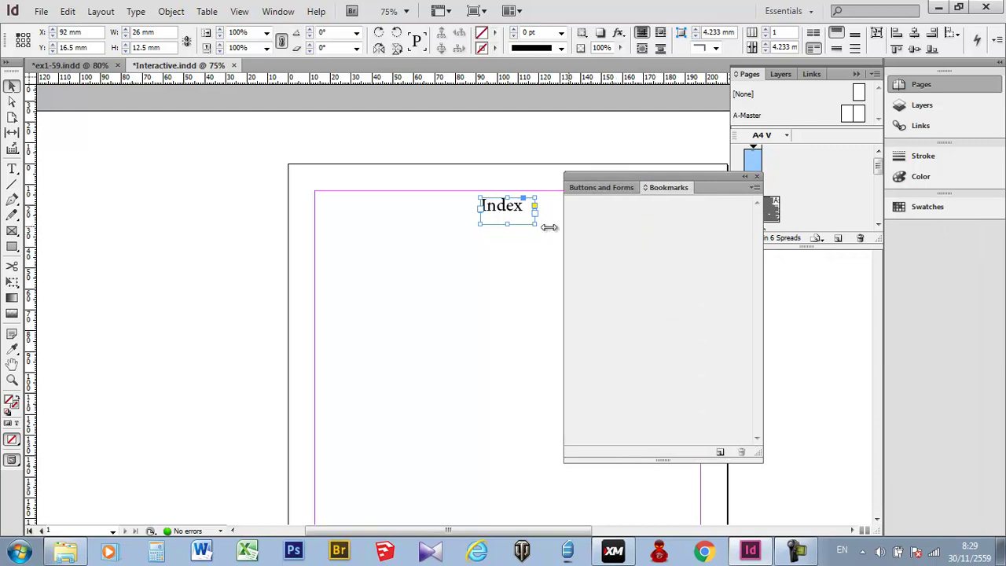
{"action": "left_click", "coordinate": [719, 452]}
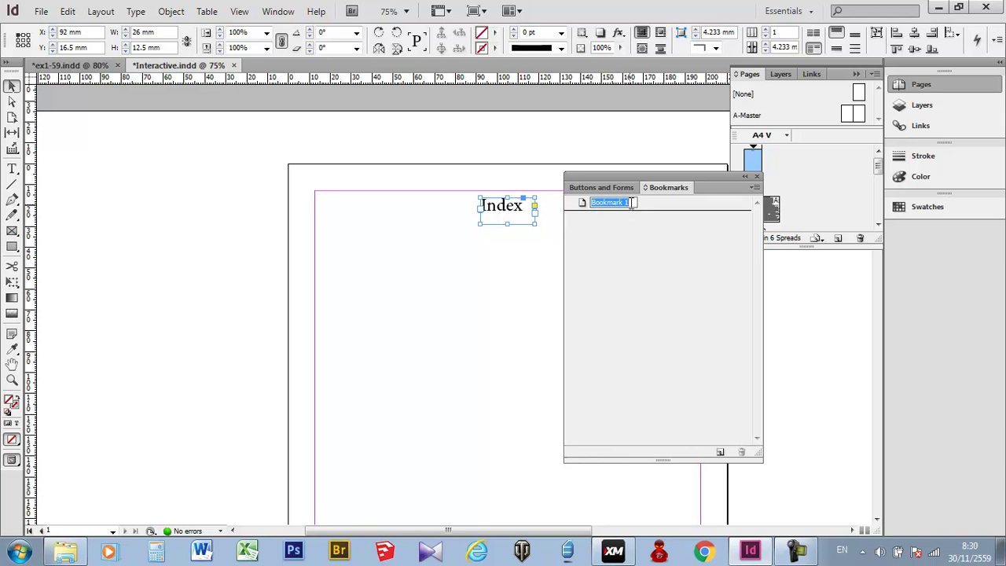
{"action": "type", "text": "in"}
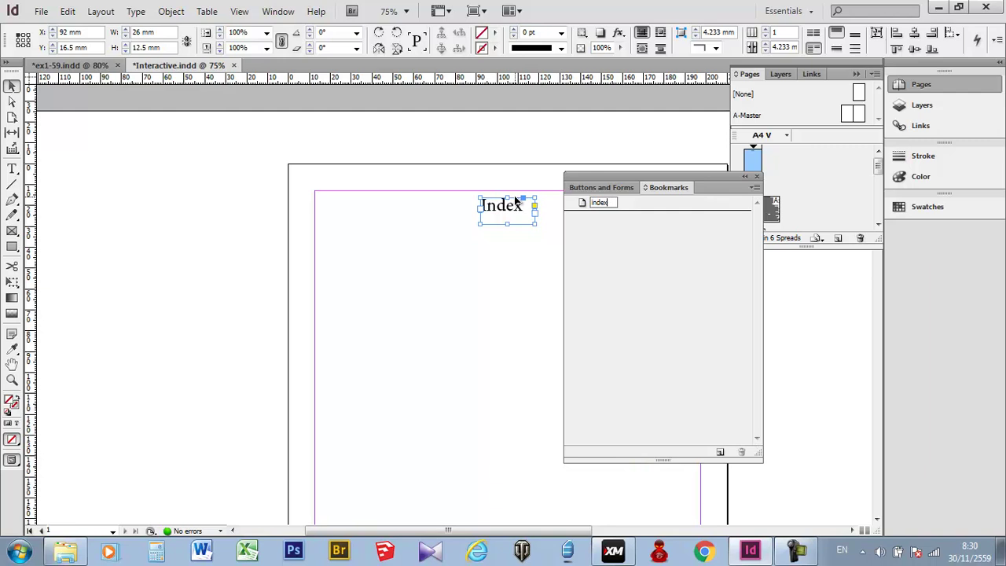
{"action": "type", "text": "dex"}
{"action": "left_click", "coordinate": [637, 352]}
{"action": "left_click_drag", "start_coordinate": [654, 174], "coordinate": [832, 248]}
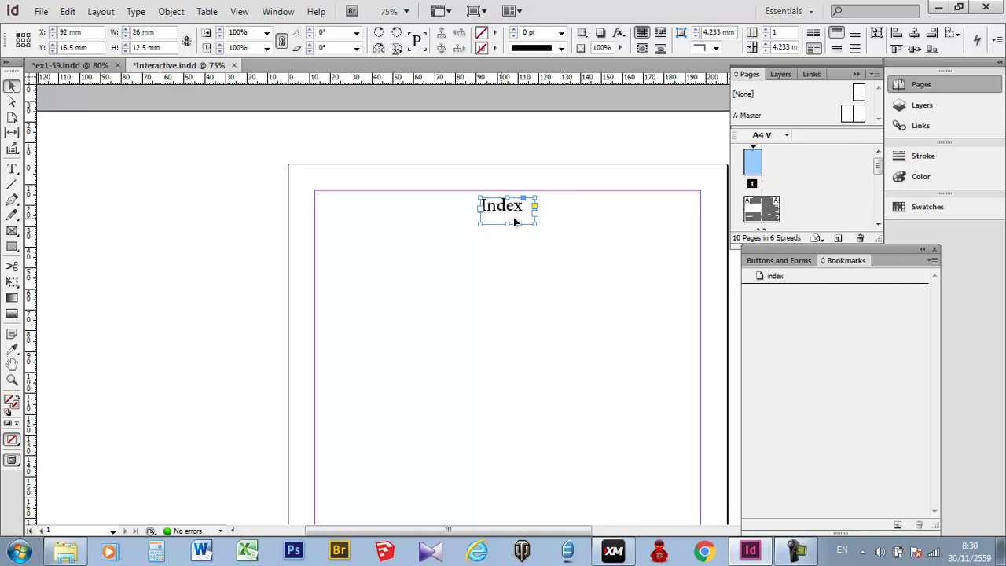
- Open A-Master and add a text frame about 33.5 × 12.8 mm reading "Index" at the left page's bottom centre
{"action": "left_click", "coordinate": [849, 117]}
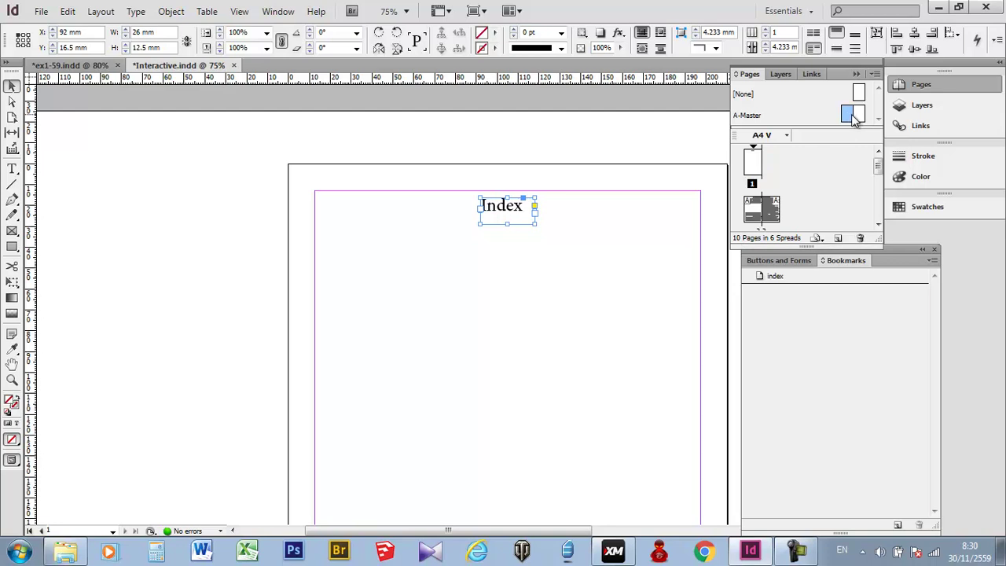
{"action": "left_click", "coordinate": [858, 118]}
{"action": "left_click", "coordinate": [851, 117]}
{"action": "left_click", "coordinate": [859, 118]}
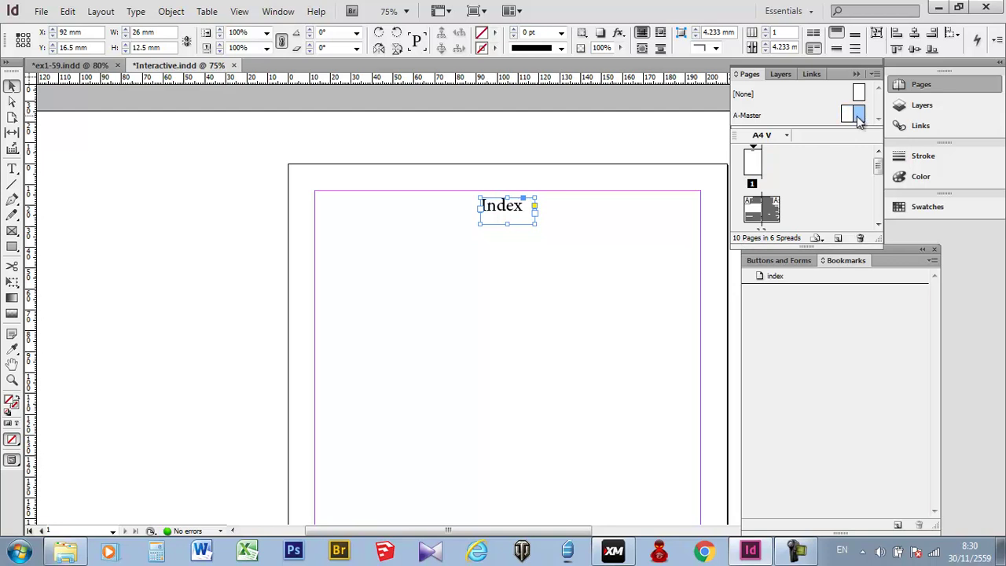
{"action": "double_click", "coordinate": [858, 118]}
{"action": "scroll", "coordinate": [563, 414], "scroll_direction": "down", "scroll_amount": 5}
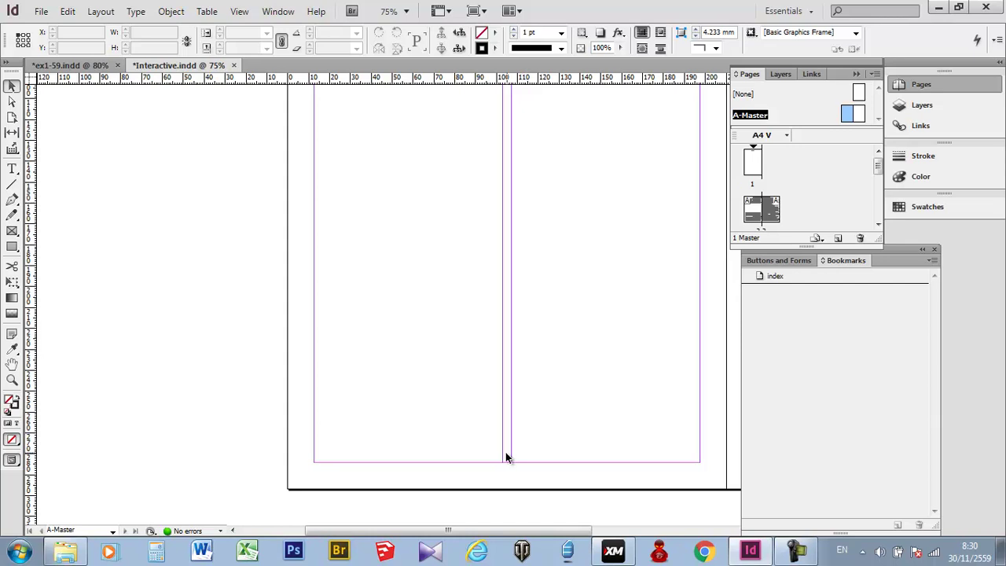
{"action": "left_click", "coordinate": [12, 168]}
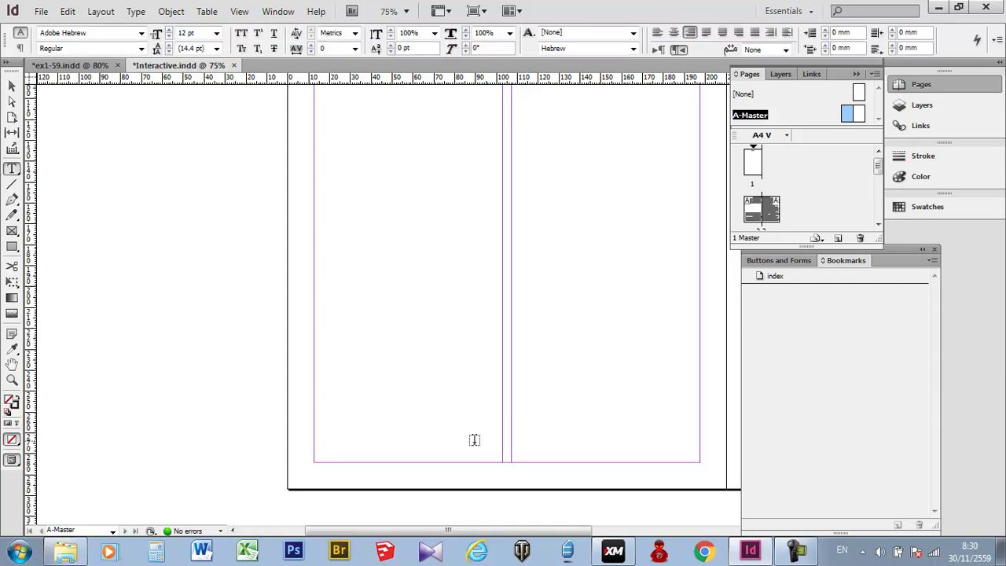
{"action": "left_click_drag", "start_coordinate": [467, 437], "coordinate": [537, 457]}
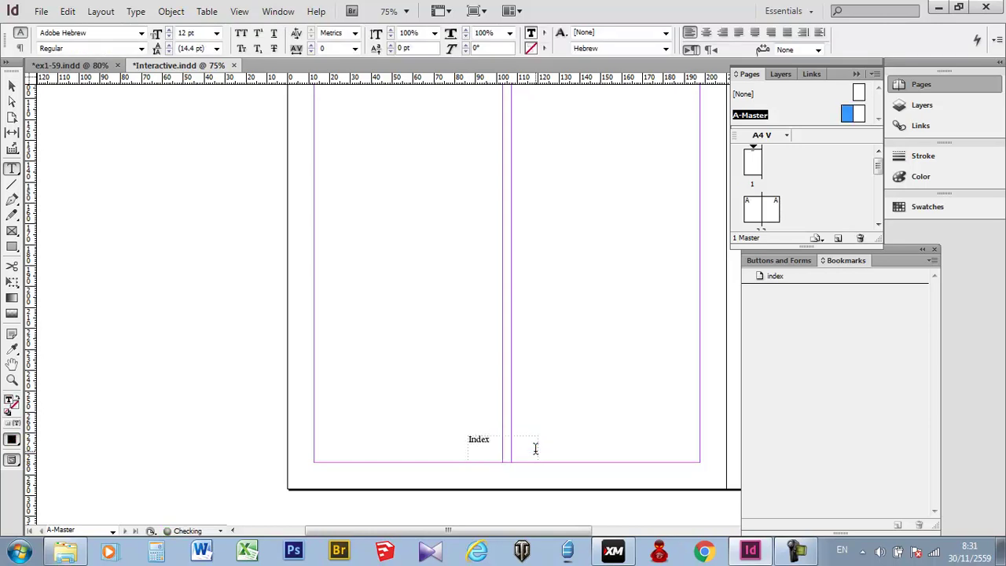
{"action": "left_click", "coordinate": [13, 86]}
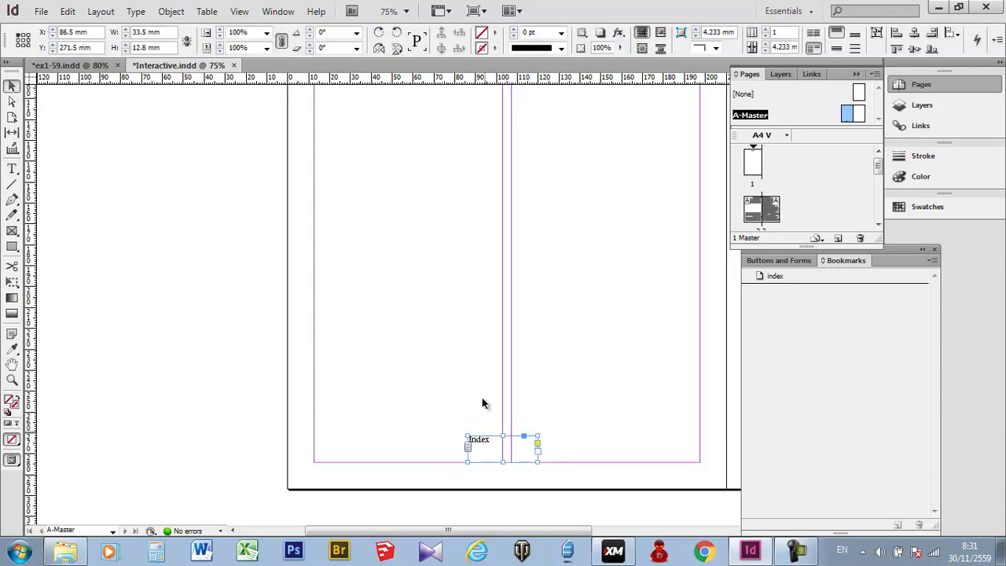
- Set the font size of the word "Index" on the master page to 18 pt
{"action": "left_click", "coordinate": [12, 170]}
{"action": "left_click_drag", "start_coordinate": [490, 443], "coordinate": [464, 437]}
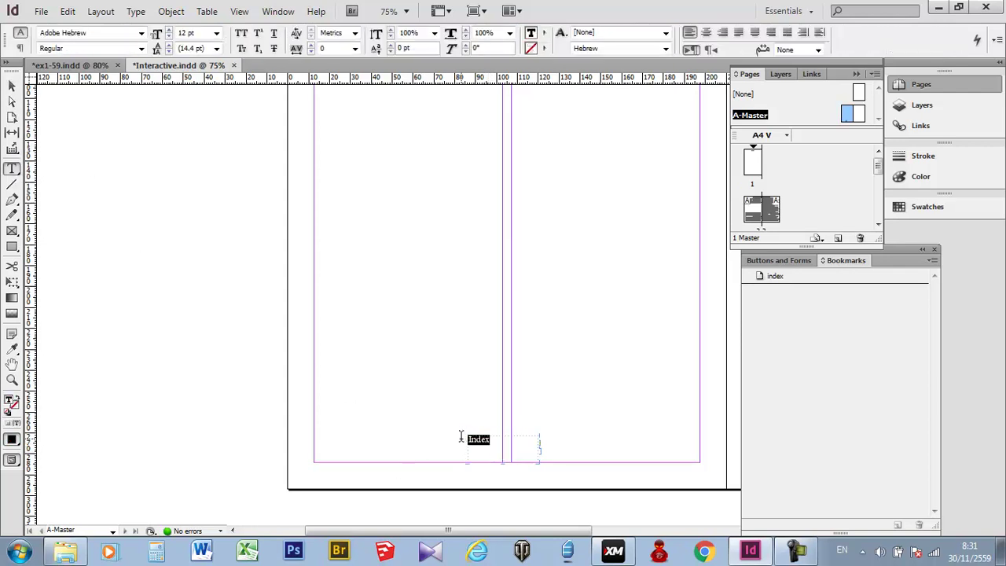
{"action": "left_click", "coordinate": [217, 35]}
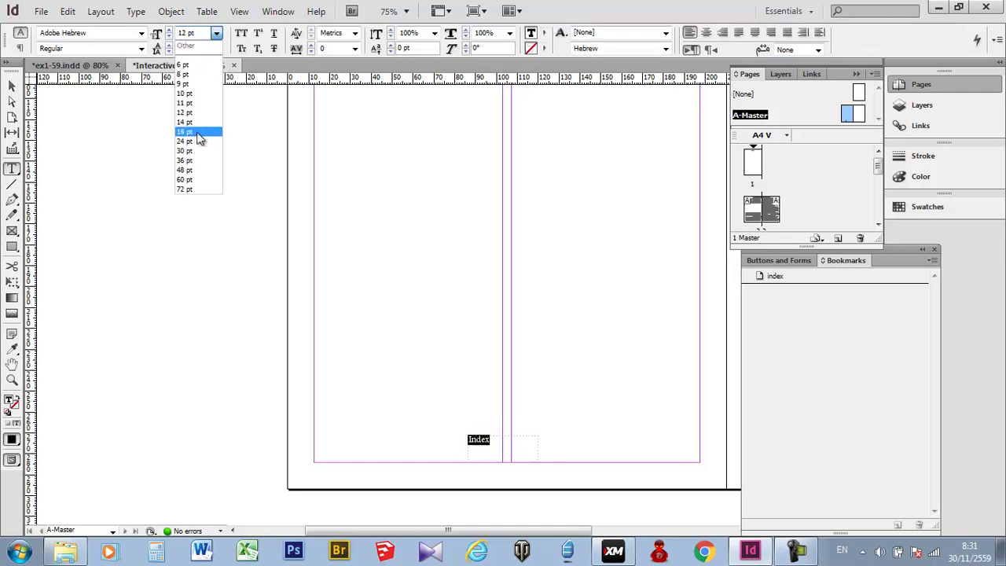
{"action": "left_click", "coordinate": [196, 134]}
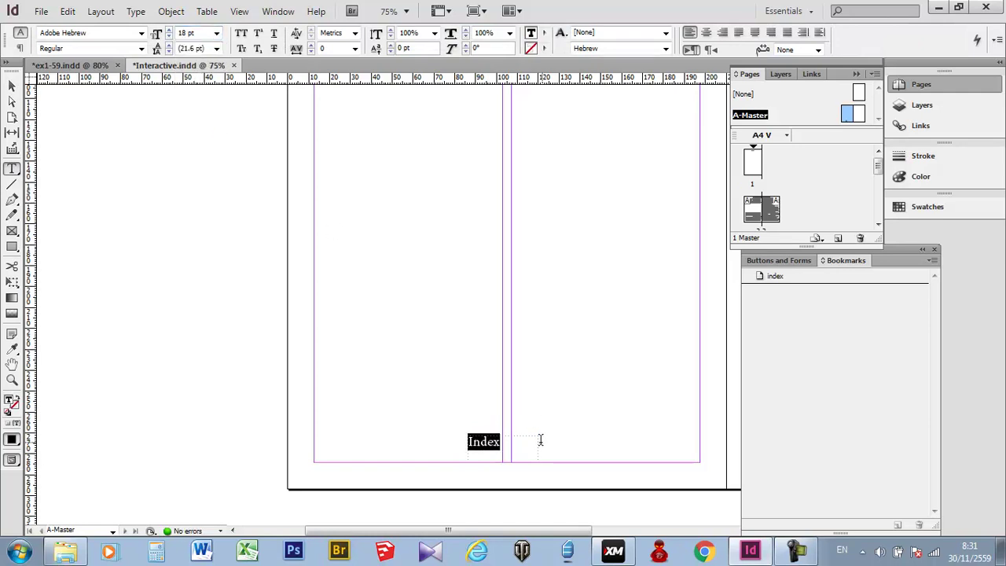
- Shrink the master page's Index frame to about 18.5 × 9.3 mm and centre it on the bottom margin
{"action": "left_click", "coordinate": [14, 88]}
{"action": "mouse_move", "coordinate": [492, 448]}
{"action": "left_mouse_down"}
{"action": "mouse_move", "coordinate": [533, 458]}
{"action": "mouse_move", "coordinate": [505, 453]}
{"action": "left_mouse_up"}
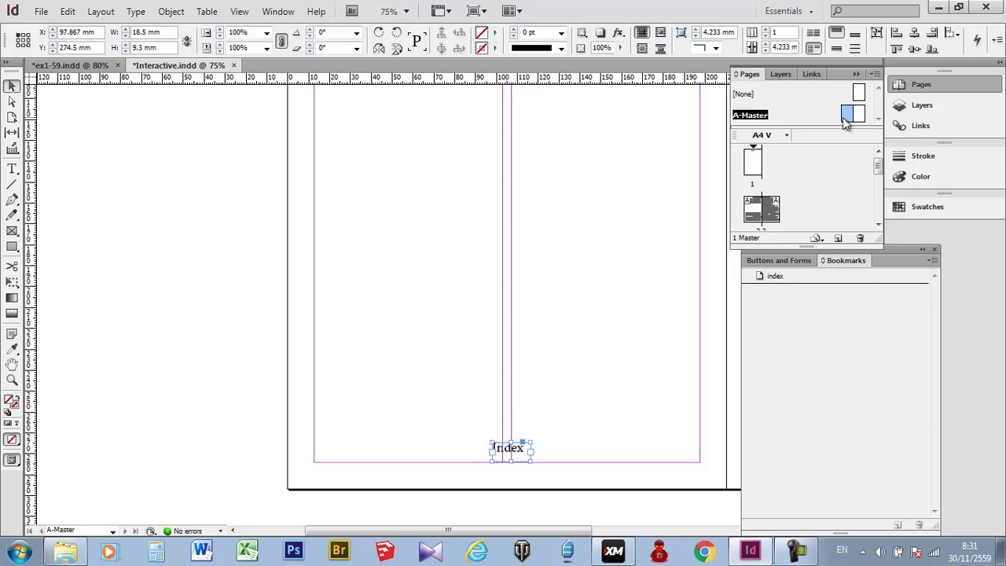
{"action": "left_click_drag", "start_coordinate": [507, 452], "coordinate": [503, 453]}
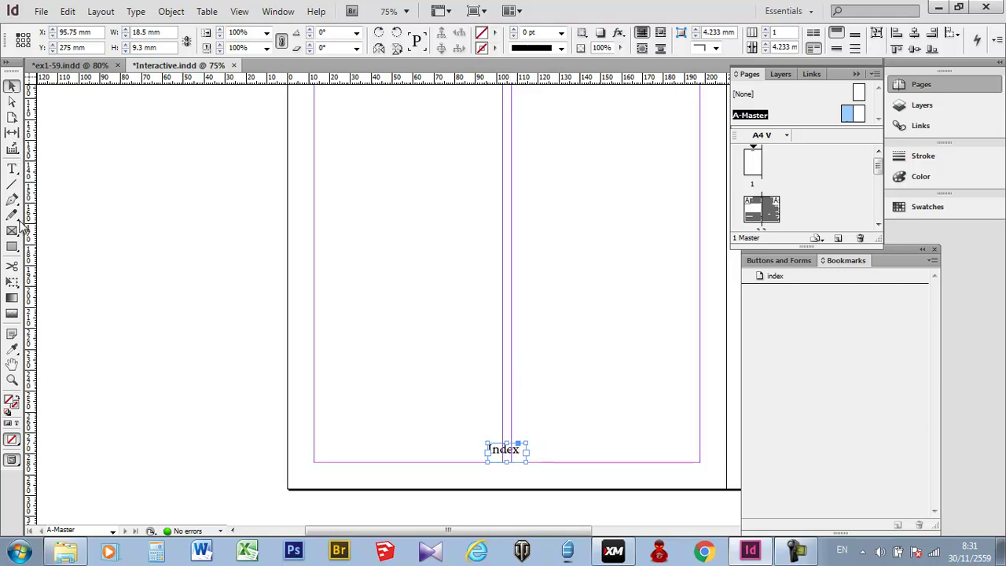
- Draw a rectangle about 18.5 × 9.3 mm exactly over the Index frame and fill it with cyan (R 35, G 249, B 235)
{"action": "left_click", "coordinate": [13, 247]}
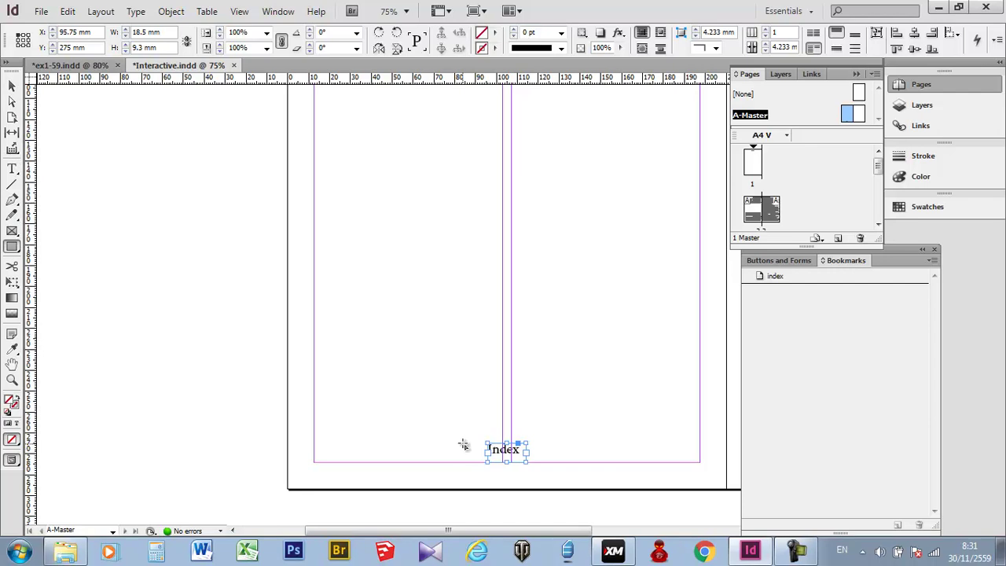
{"action": "left_click_drag", "start_coordinate": [487, 444], "coordinate": [527, 463]}
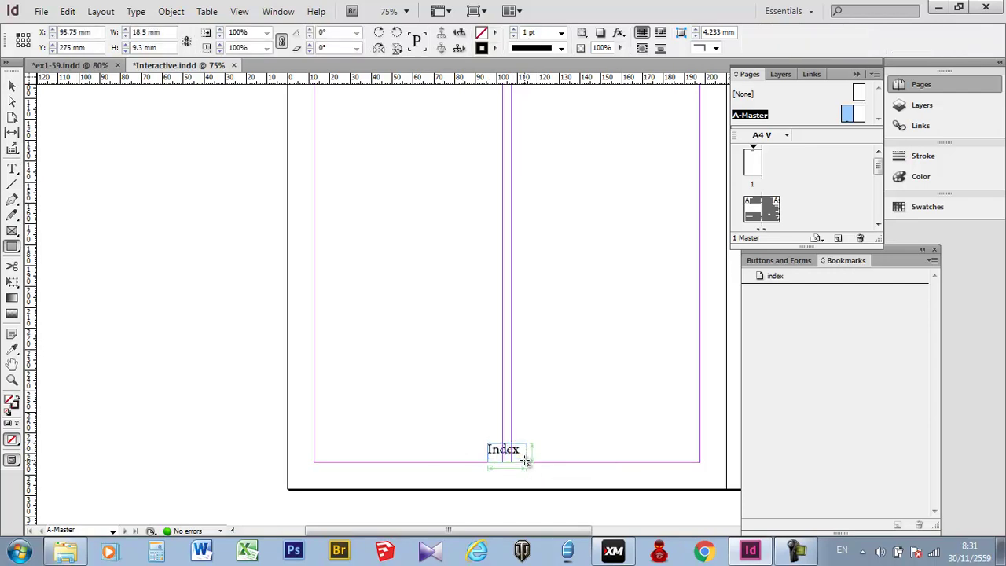
{"action": "double_click", "coordinate": [11, 402]}
{"action": "left_click", "coordinate": [481, 193]}
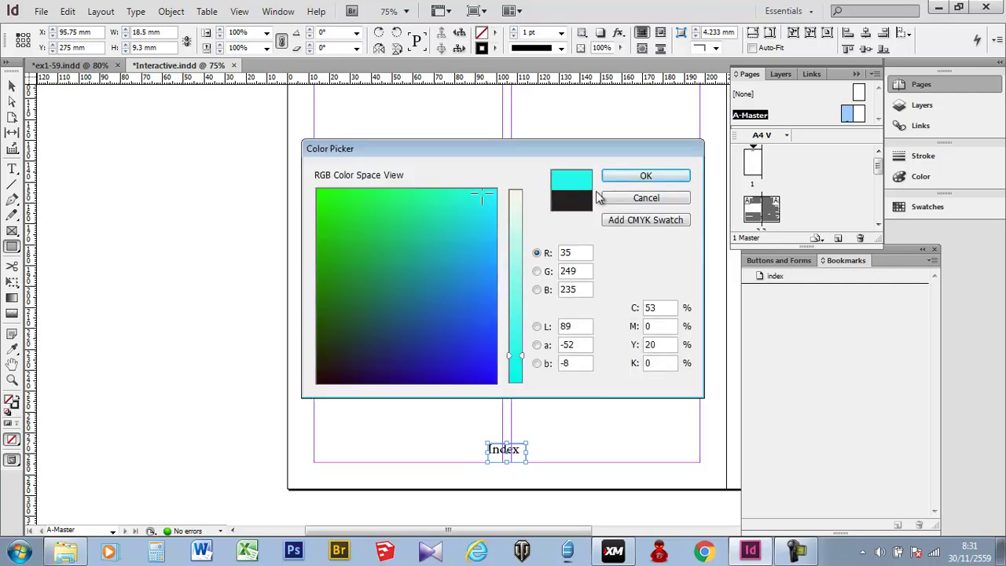
{"action": "left_click", "coordinate": [647, 178]}
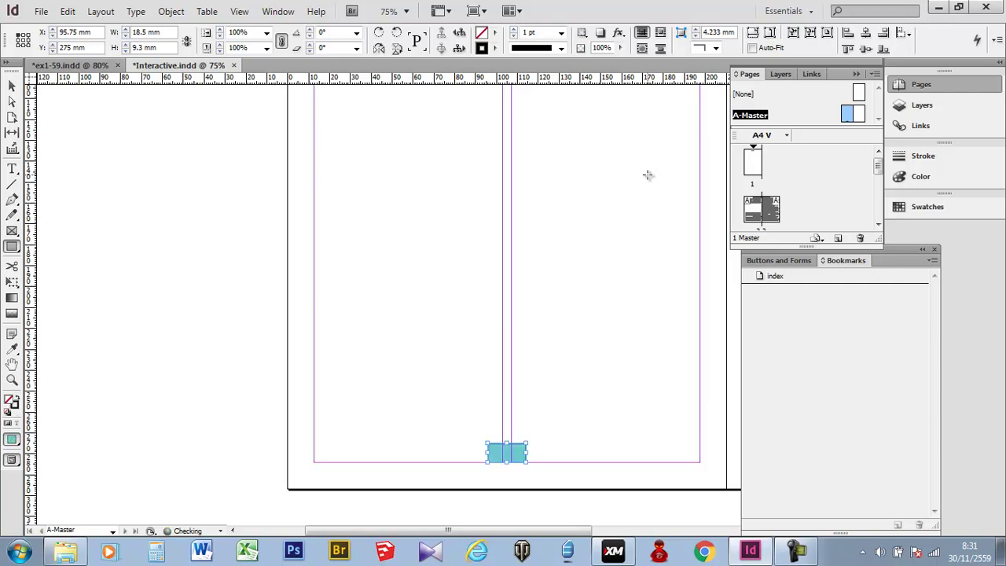
- Send the cyan rectangle to the back, behind the Index text
{"action": "left_click", "coordinate": [169, 12]}
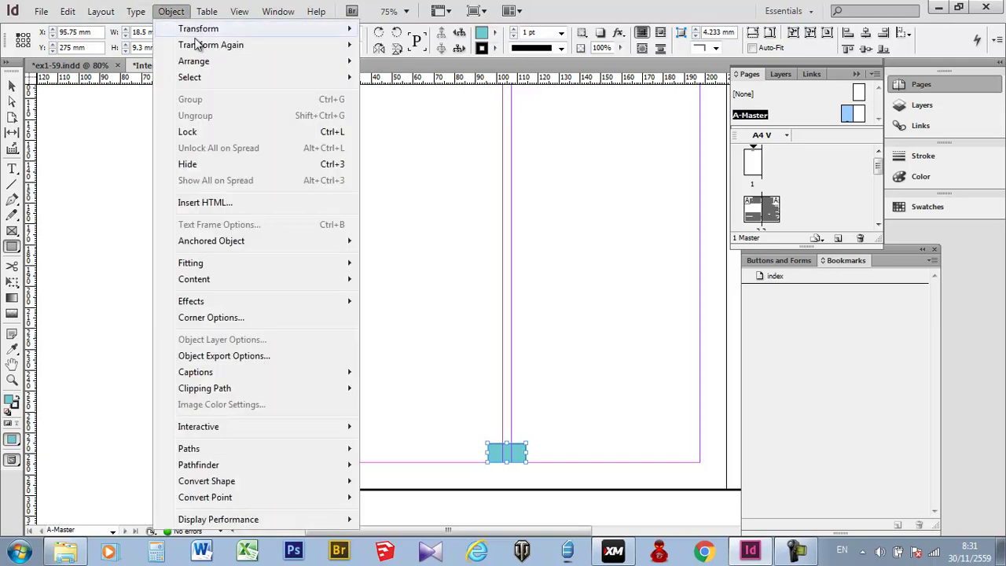
{"action": "mouse_move", "coordinate": [203, 63]}
{"action": "left_click", "coordinate": [431, 110]}
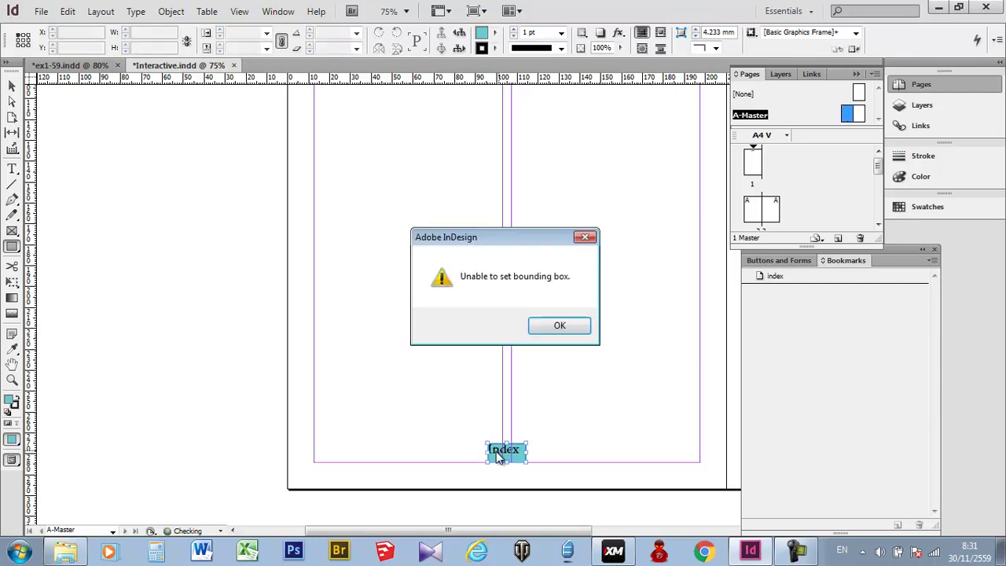
{"action": "left_click", "coordinate": [545, 328]}
- Select the Index text frame together with the cyan rectangle and group them
{"action": "left_click", "coordinate": [16, 86]}
{"action": "left_click_drag", "start_coordinate": [512, 462], "coordinate": [509, 461]}
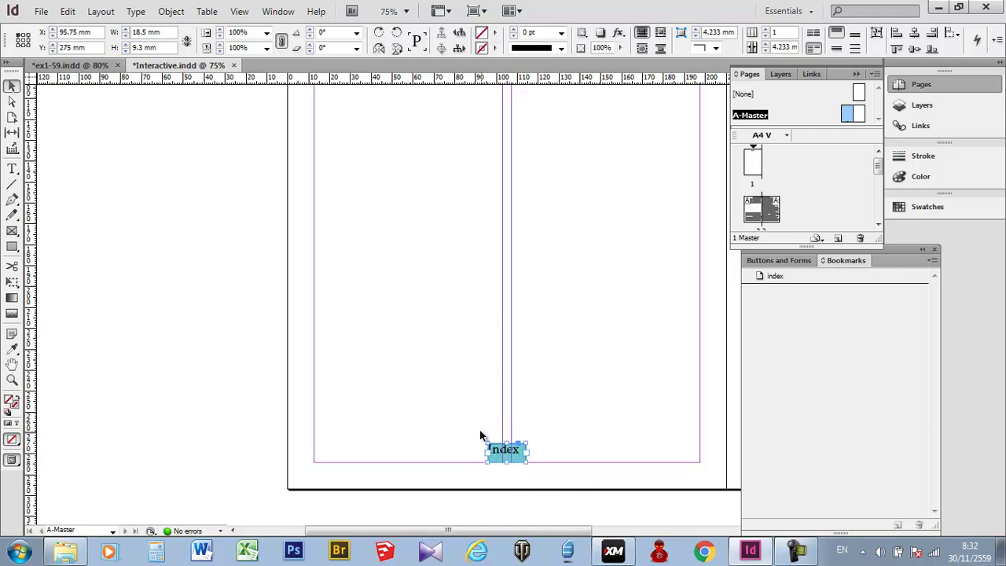
{"action": "left_click", "coordinate": [508, 455]}
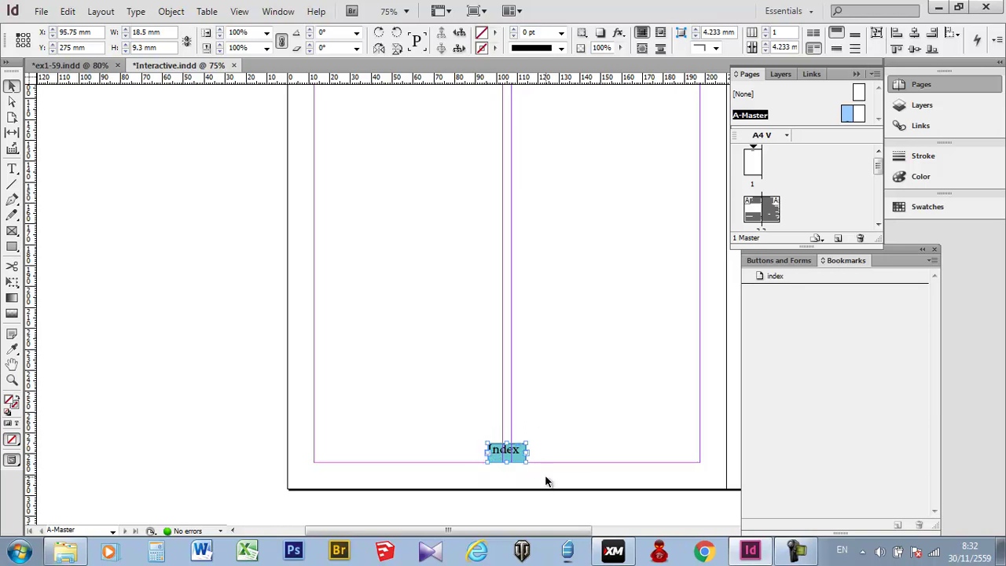
{"action": "left_click", "coordinate": [171, 11]}
{"action": "left_click", "coordinate": [203, 99]}
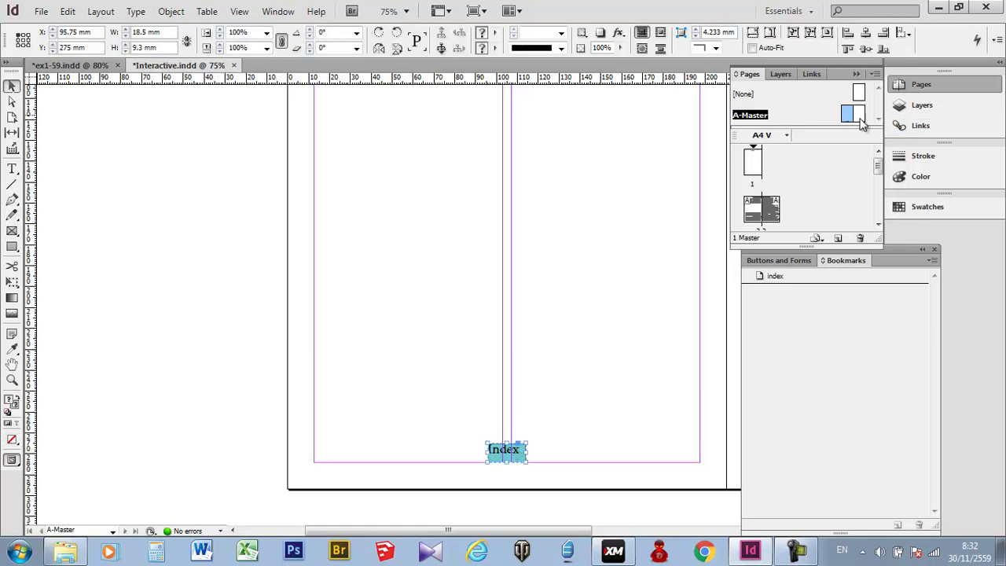
- Convert the grouped Index label on the master page to a button and name it index
{"action": "right_click", "coordinate": [503, 458]}
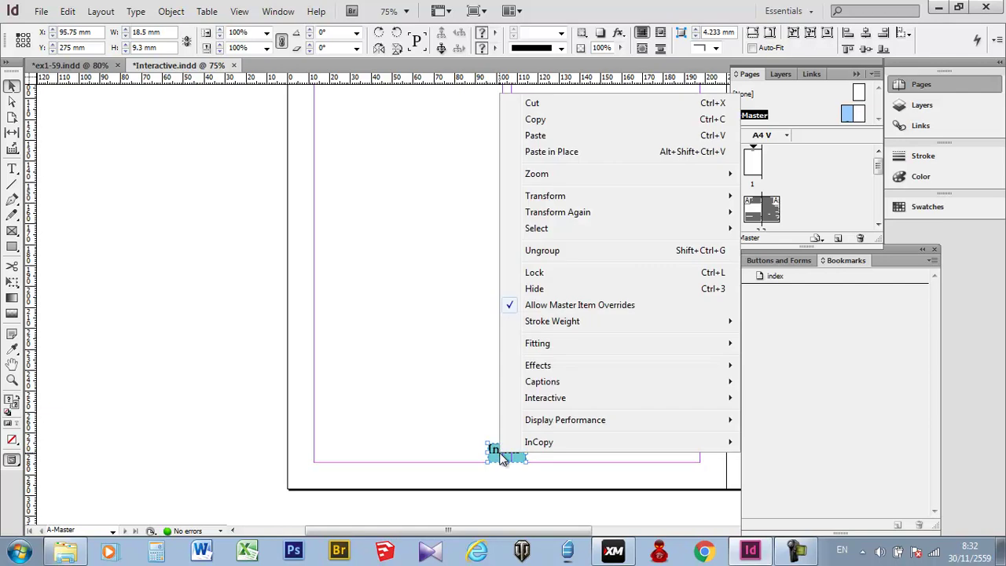
{"action": "mouse_move", "coordinate": [586, 402]}
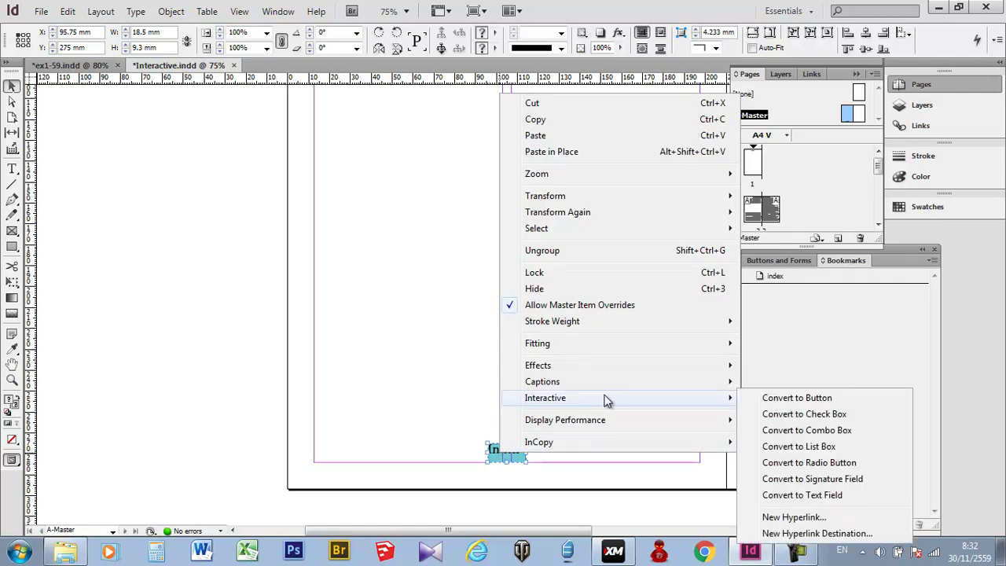
{"action": "left_click", "coordinate": [797, 399]}
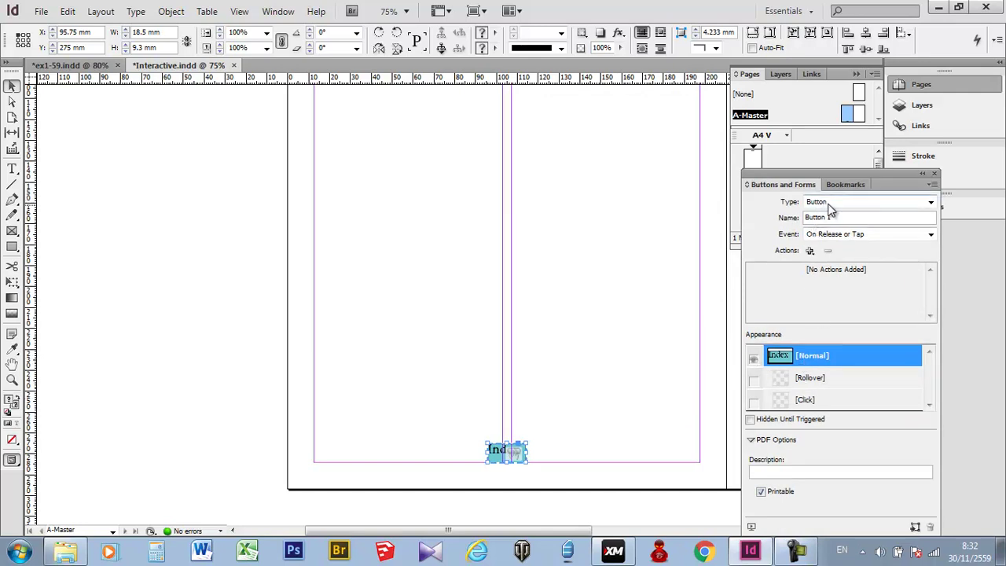
{"action": "left_click_drag", "start_coordinate": [831, 218], "coordinate": [754, 221]}
{"action": "type", "text": "index"}
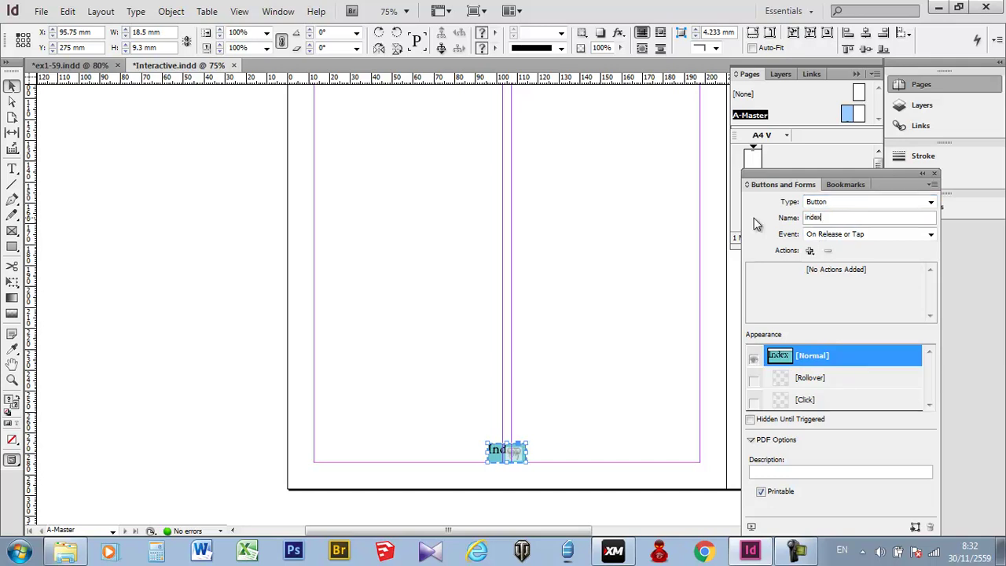
- Set the button's event to On Click and add a Go To Destination action targeting the index bookmark in Interactive.indd
{"action": "left_click", "coordinate": [909, 236]}
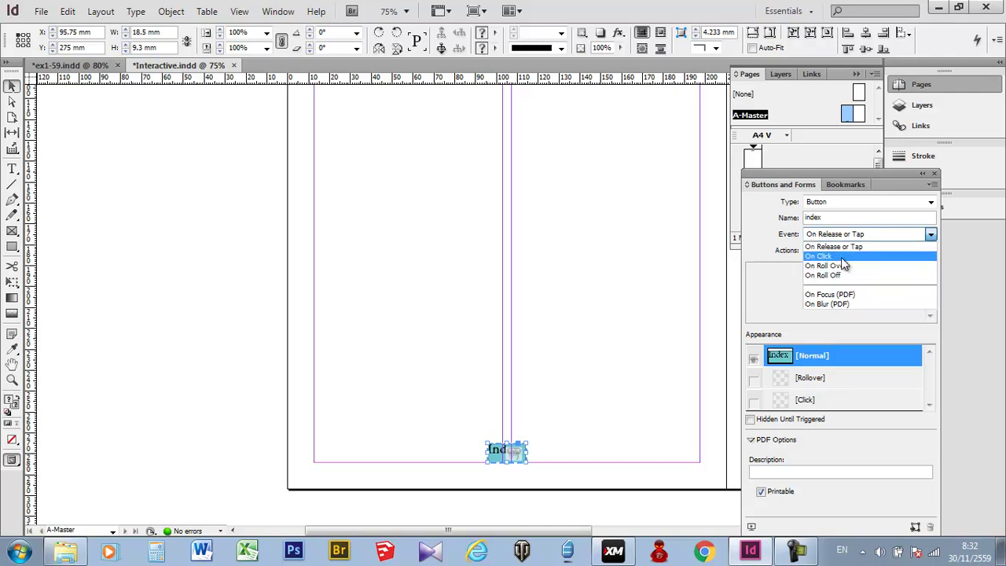
{"action": "left_click", "coordinate": [841, 257]}
{"action": "left_click", "coordinate": [810, 251]}
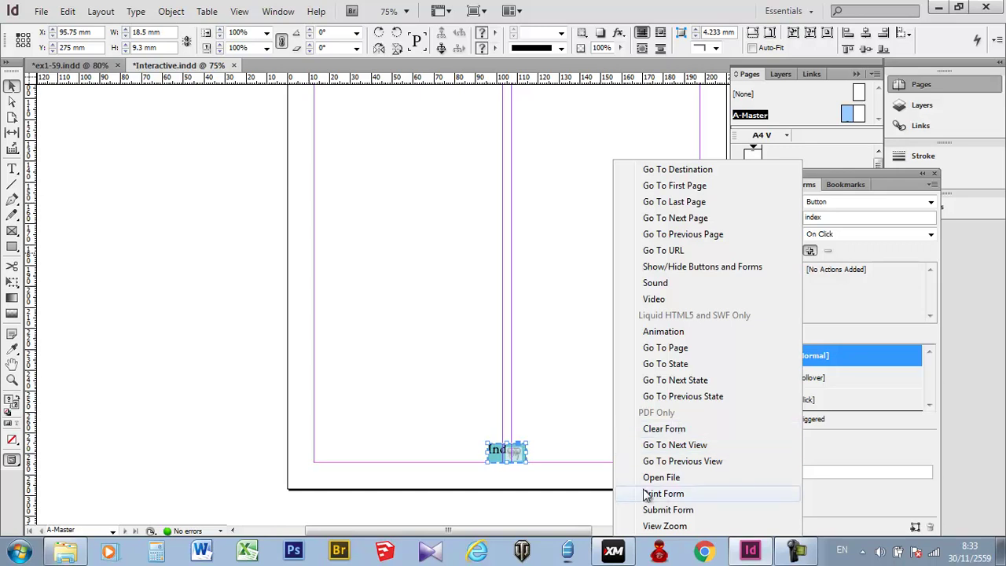
{"action": "left_click", "coordinate": [677, 170]}
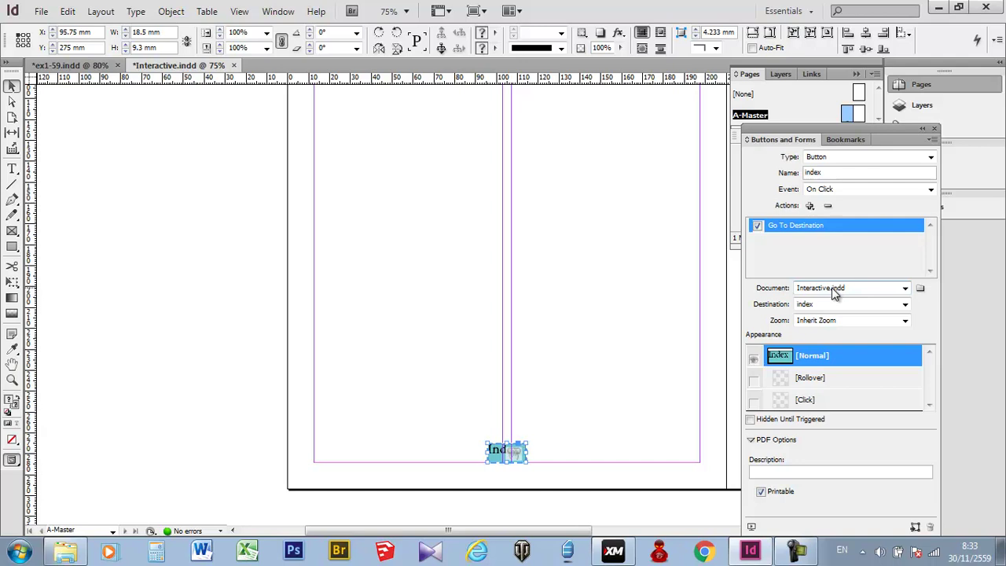
{"action": "left_click", "coordinate": [852, 303]}
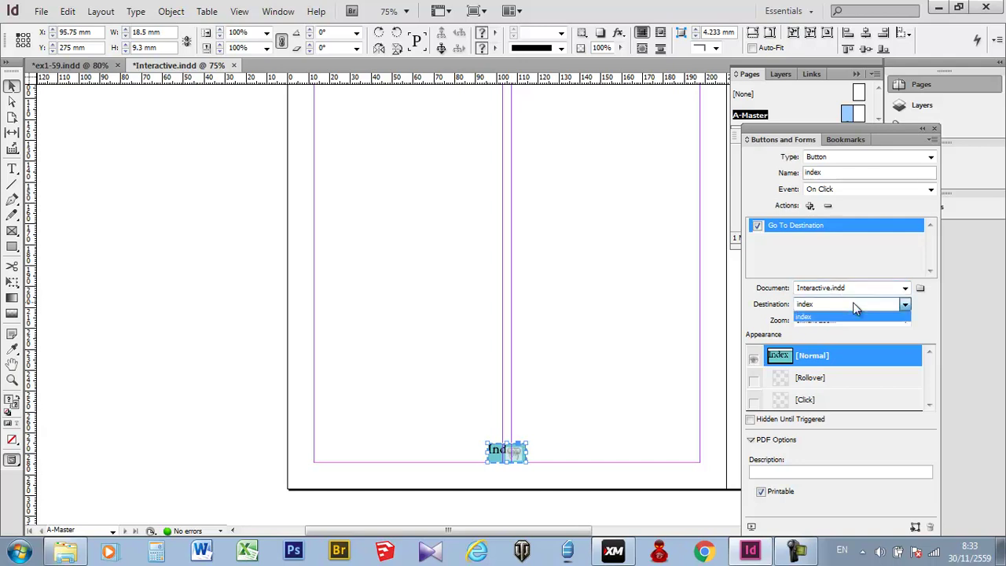
{"action": "left_click", "coordinate": [814, 317]}
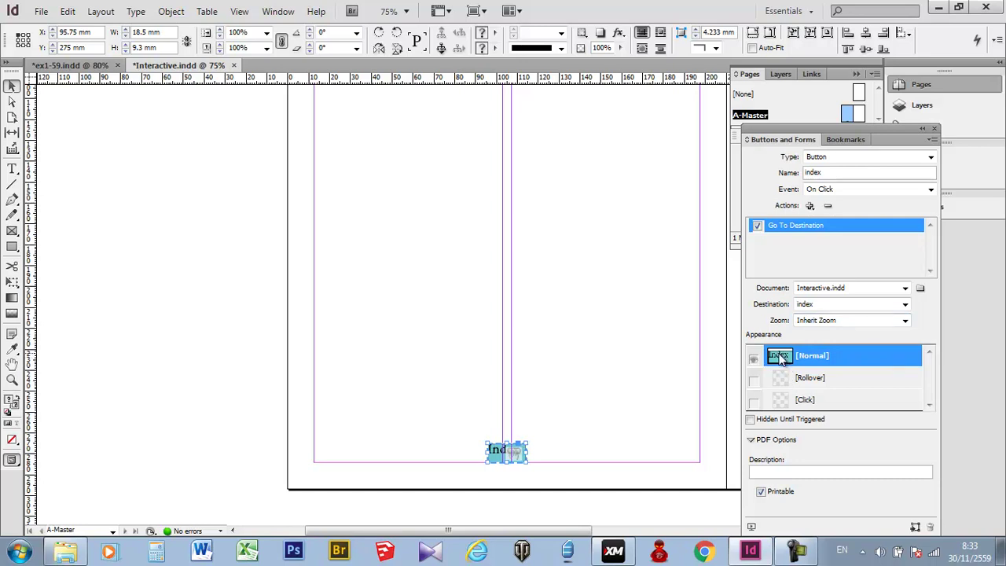
{"action": "left_click", "coordinate": [632, 380]}
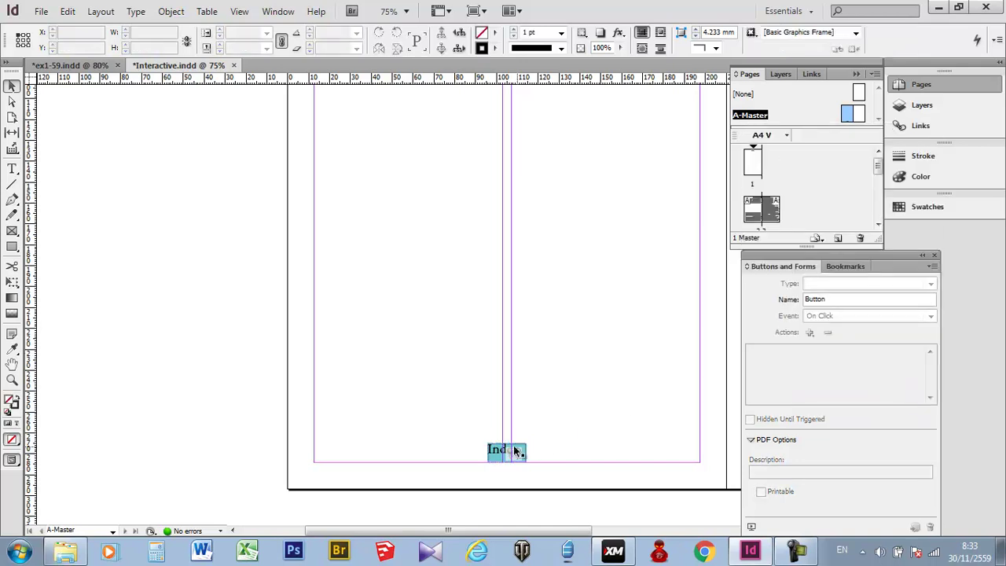
- Copy the Index button to the right-hand A-Master page and centre it on the bottom margin at X 305.75 mm, Y 275 mm
{"action": "left_click", "coordinate": [505, 453]}
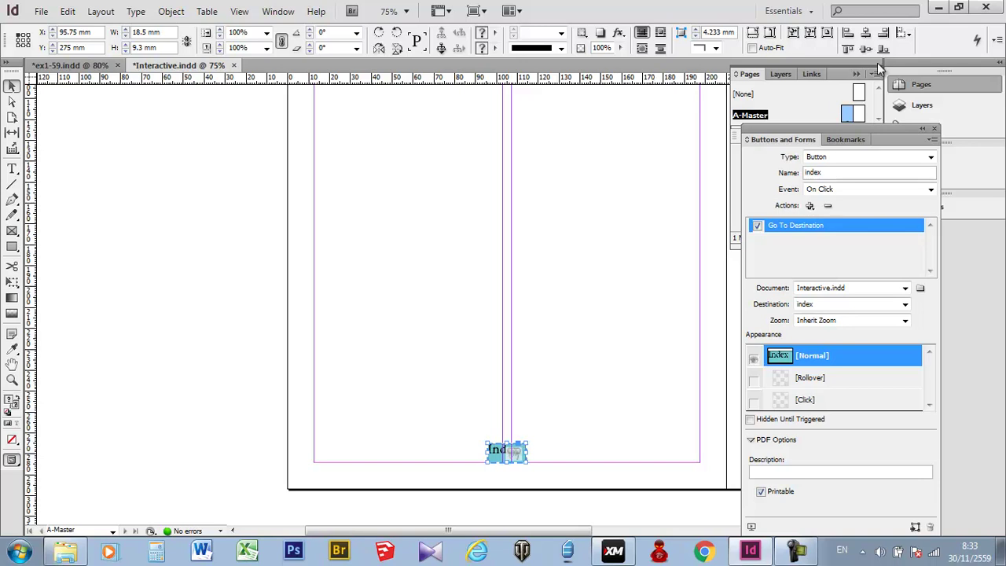
{"action": "left_click", "coordinate": [858, 93]}
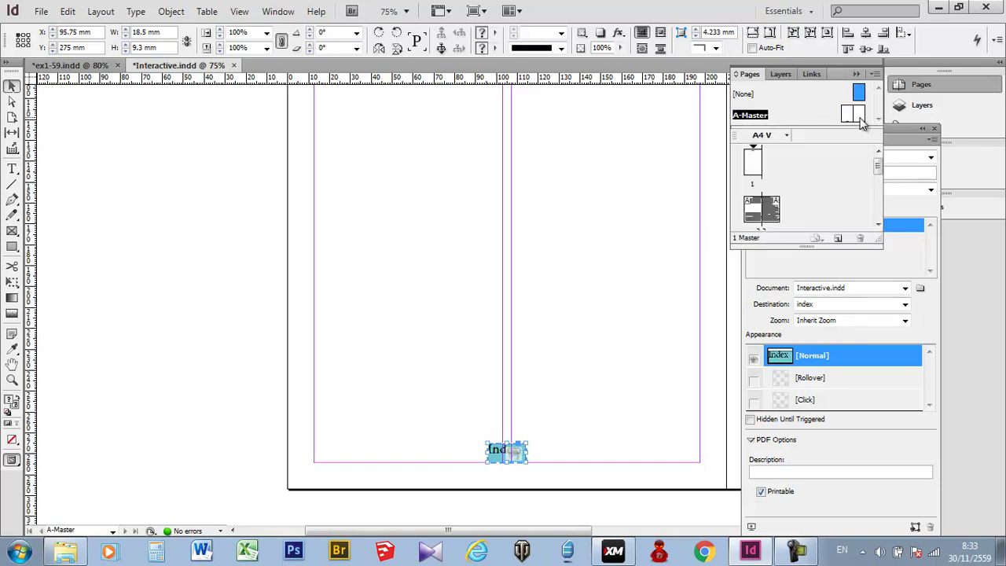
{"action": "double_click", "coordinate": [859, 115]}
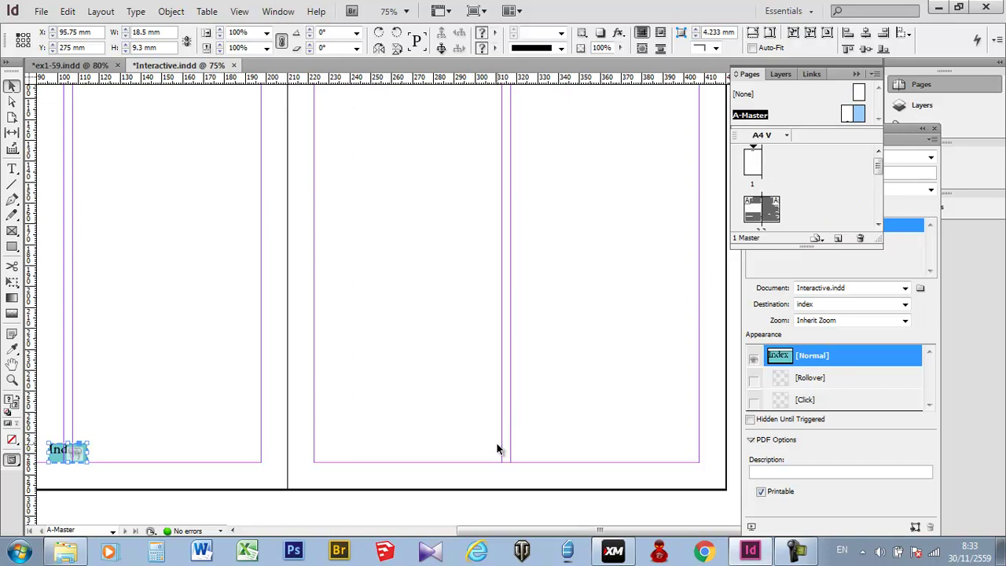
{"action": "key", "text": "ctrl+v"}
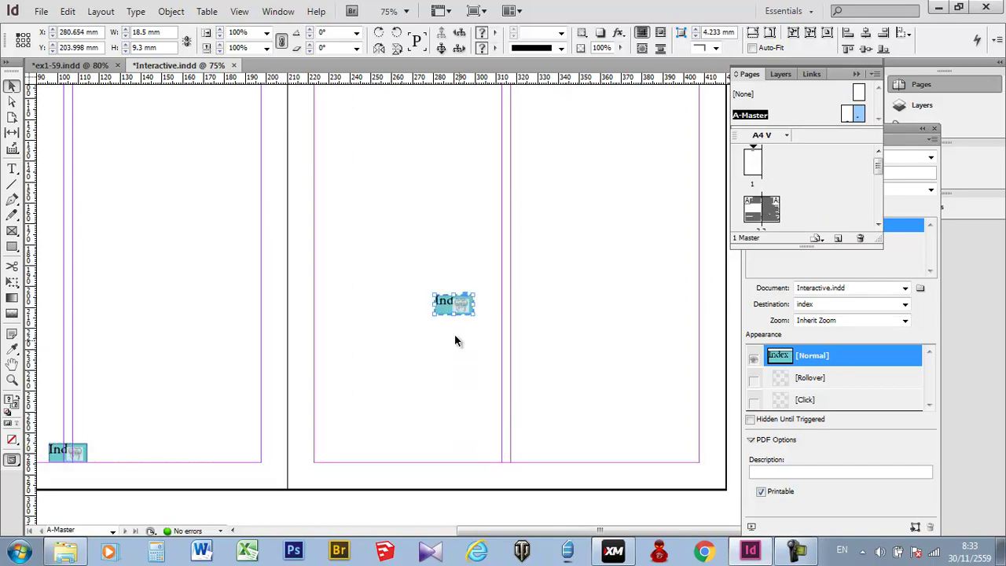
{"action": "left_click_drag", "start_coordinate": [444, 300], "coordinate": [495, 459]}
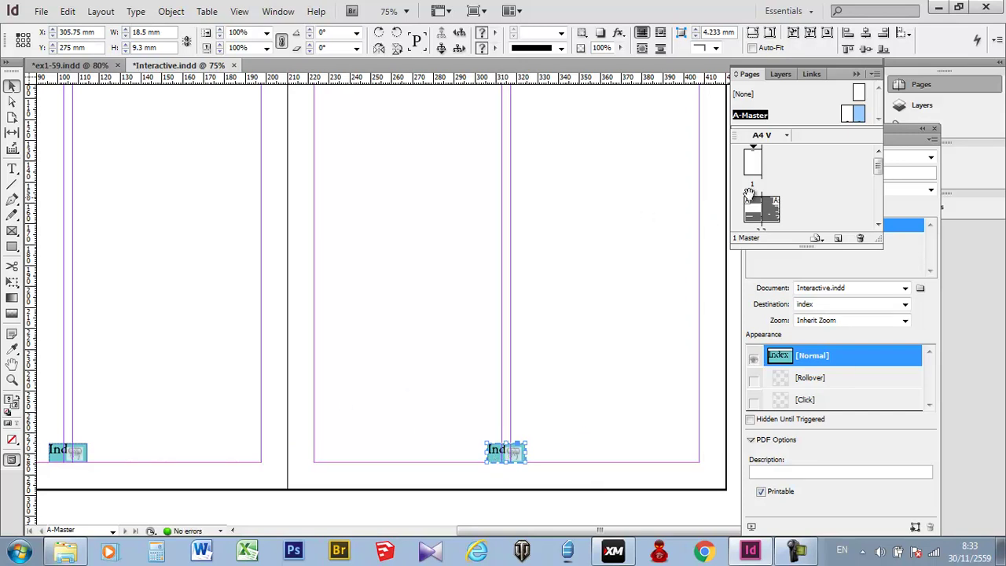
- Check the Index button's placement on the document spreads and inspect page 1
{"action": "left_click", "coordinate": [751, 167]}
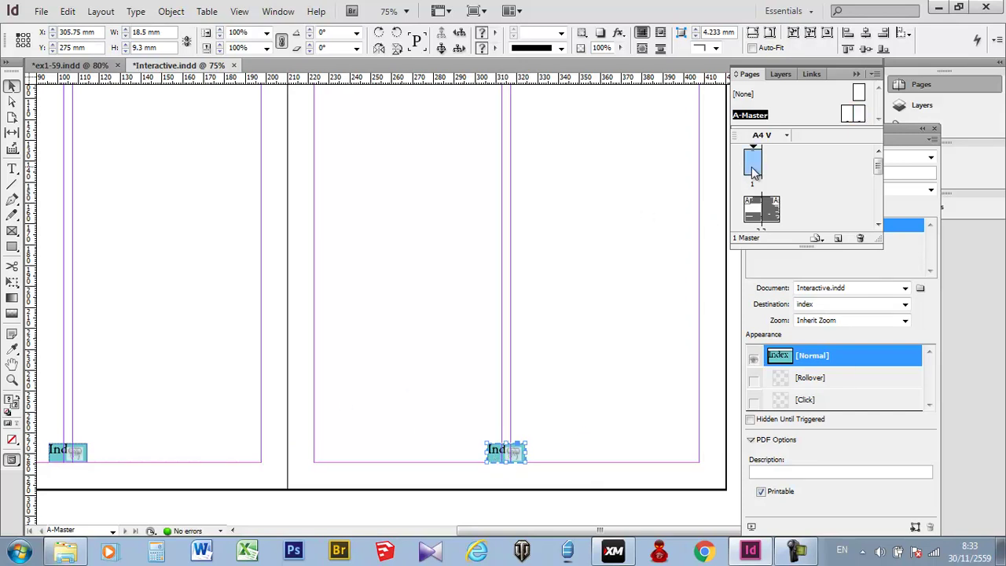
{"action": "double_click", "coordinate": [763, 210]}
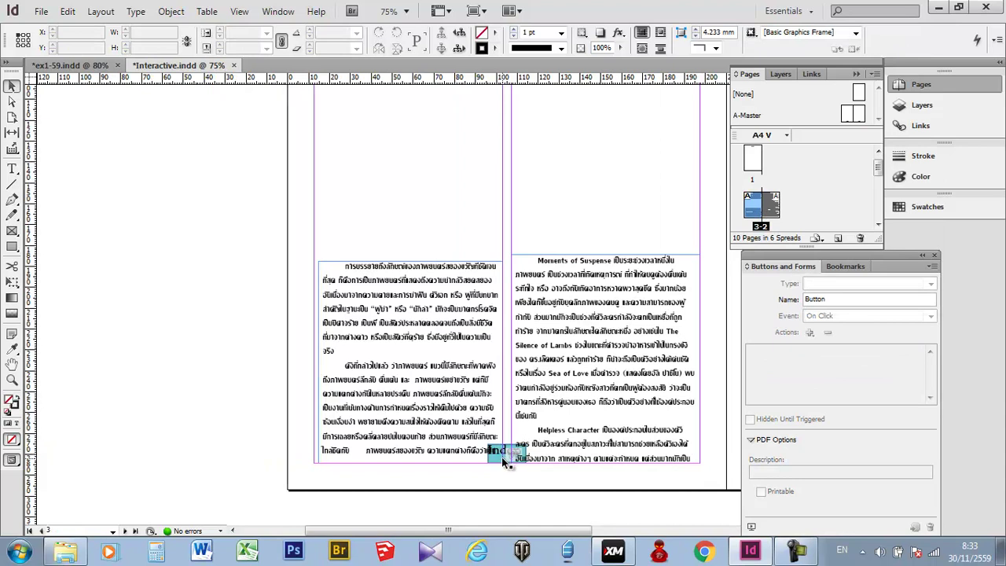
{"action": "scroll", "coordinate": [501, 456], "scroll_direction": "down", "scroll_amount": 15}
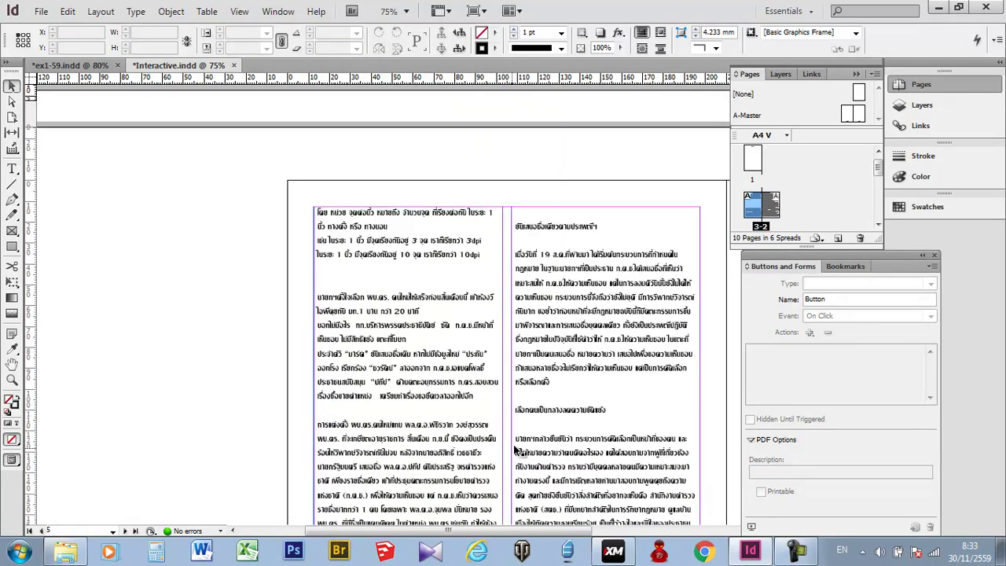
{"action": "scroll", "coordinate": [510, 454], "scroll_direction": "up", "scroll_amount": 2}
{"action": "left_click", "coordinate": [756, 165]}
{"action": "double_click", "coordinate": [758, 168]}
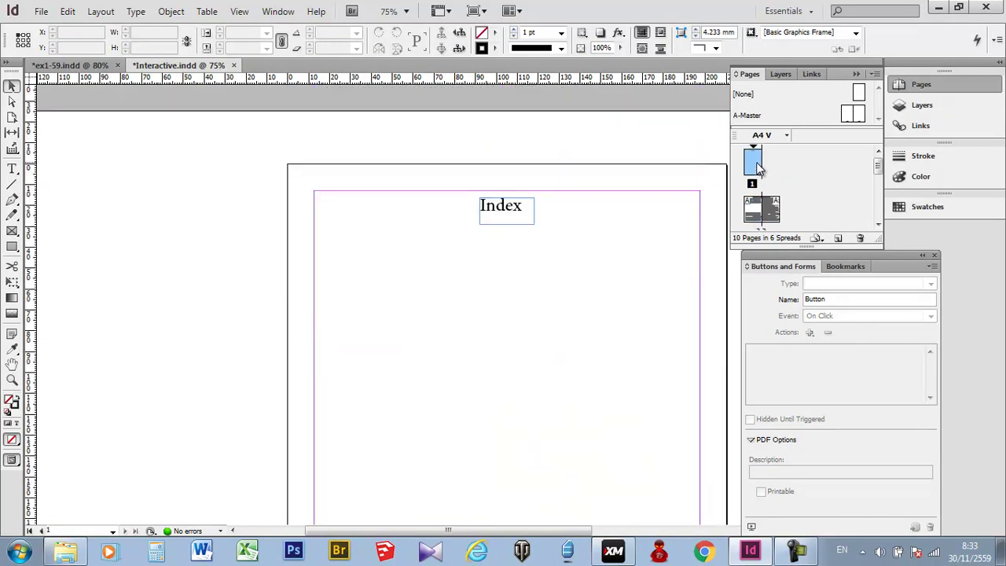
{"action": "scroll", "coordinate": [534, 405], "scroll_direction": "down", "scroll_amount": 5}
{"action": "scroll", "coordinate": [534, 412], "scroll_direction": "up", "scroll_amount": 2}
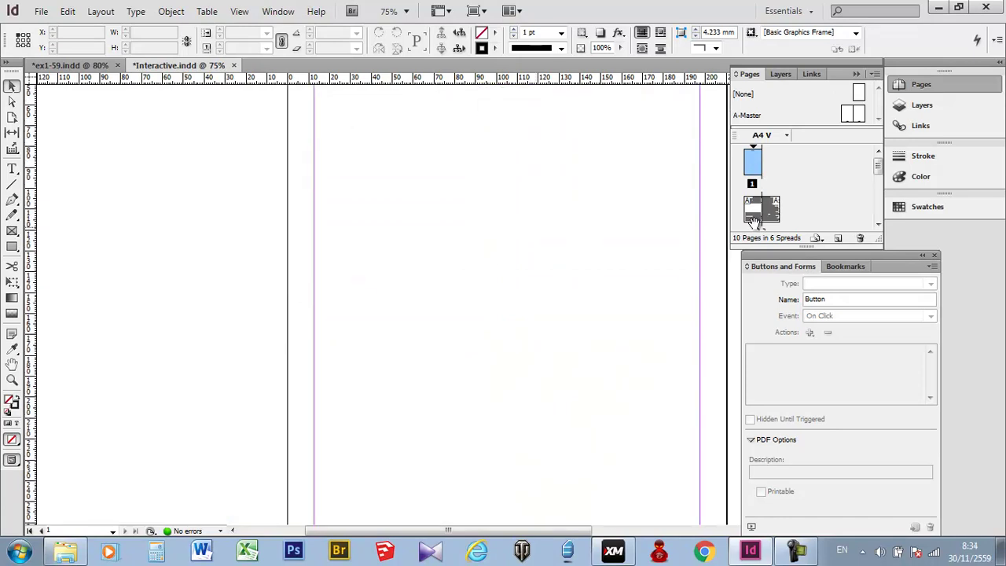
- Apply the [None] master to page 1 and save the document
{"action": "right_click", "coordinate": [755, 165]}
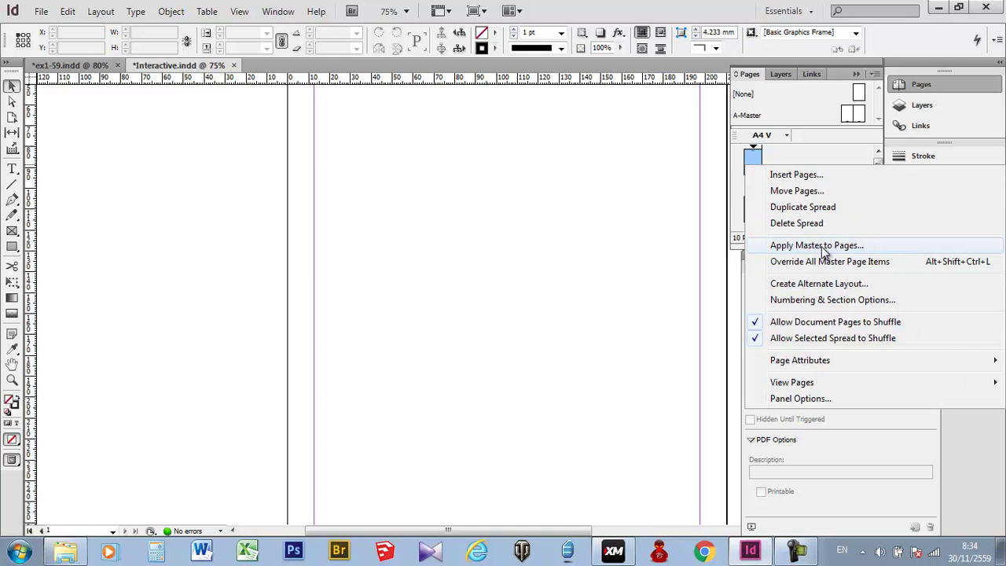
{"action": "left_click", "coordinate": [817, 245]}
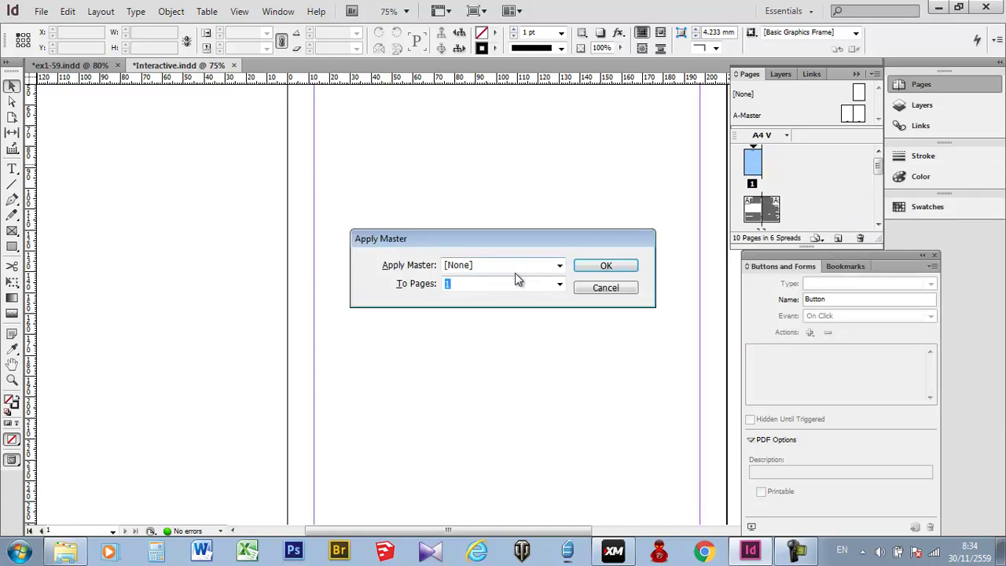
{"action": "left_click", "coordinate": [611, 267]}
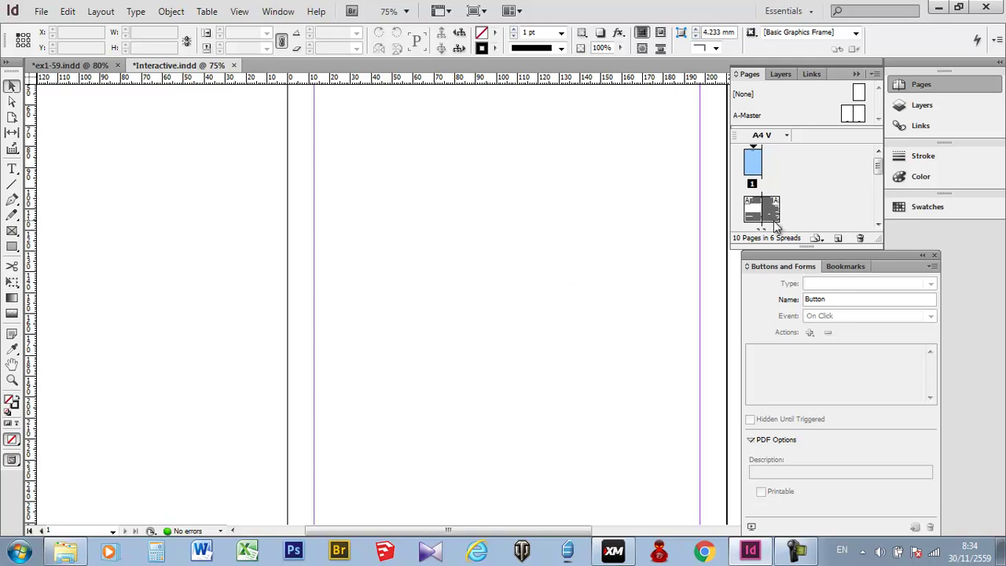
{"action": "left_click", "coordinate": [39, 12]}
{"action": "left_click", "coordinate": [57, 107]}
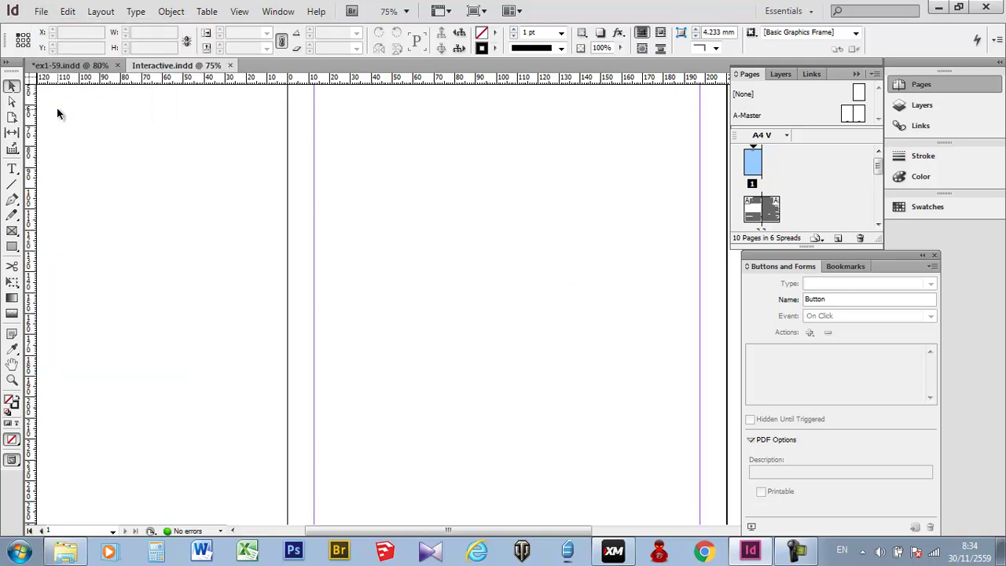
- Start exporting the document as Interactive.pdf in Adobe PDF (Interactive) format to the Publish folder
{"action": "left_click", "coordinate": [40, 12]}
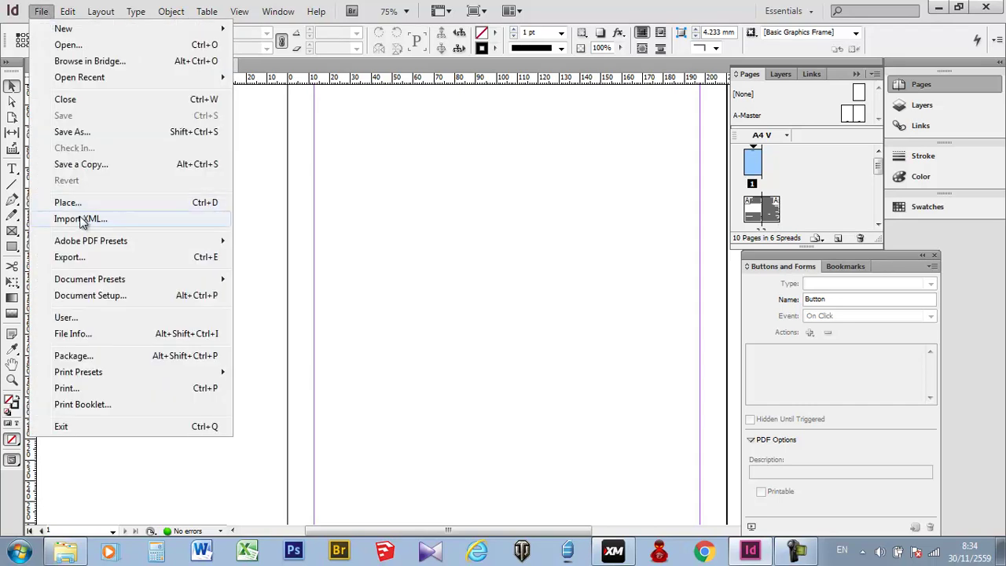
{"action": "left_click", "coordinate": [100, 262]}
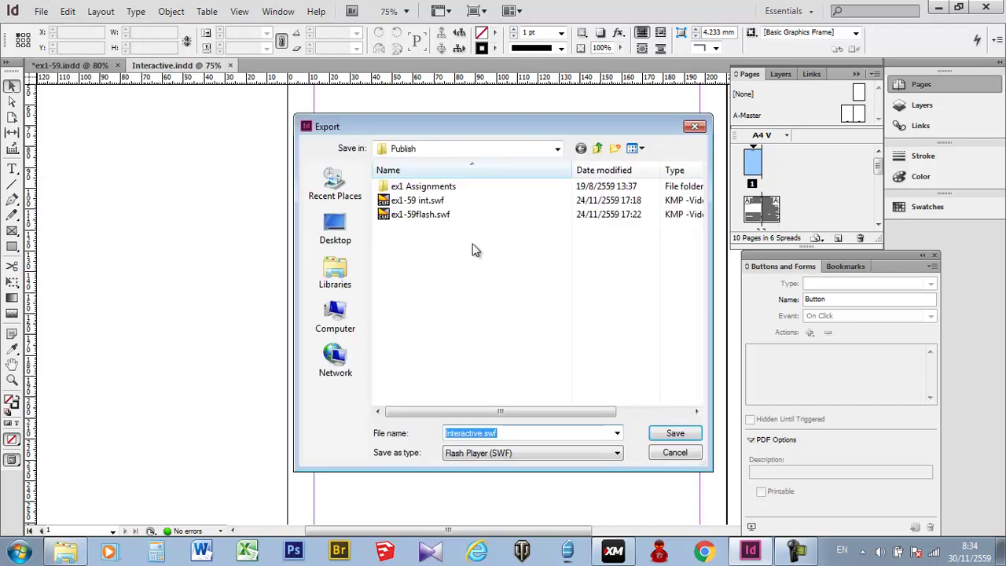
{"action": "left_click", "coordinate": [537, 153]}
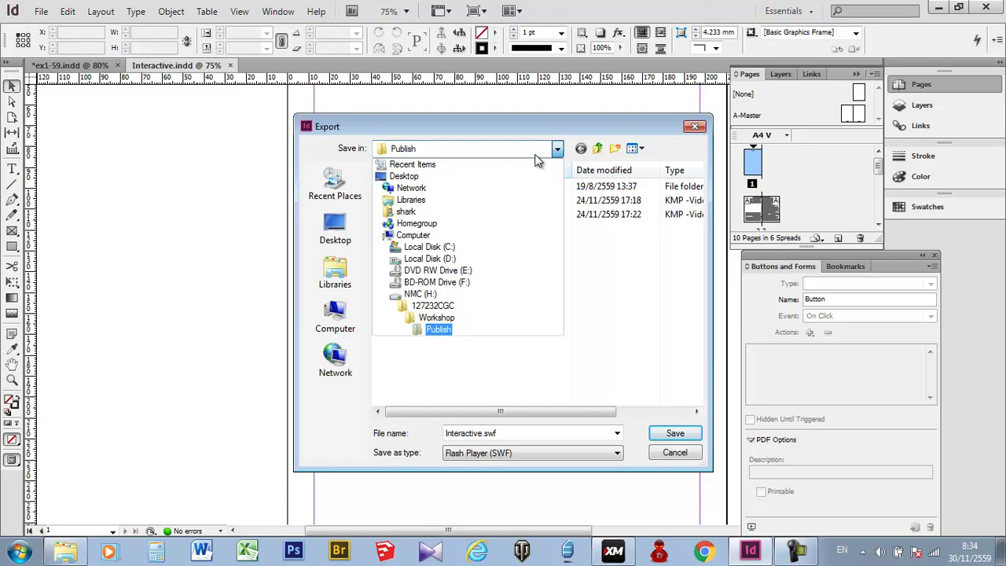
{"action": "left_click", "coordinate": [440, 330]}
{"action": "left_click", "coordinate": [523, 453]}
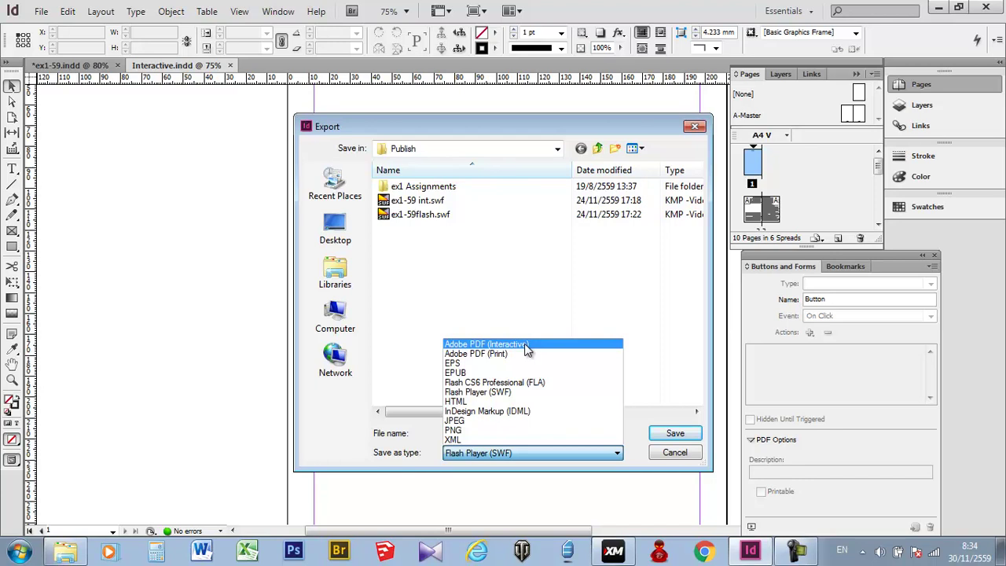
{"action": "left_click", "coordinate": [527, 346]}
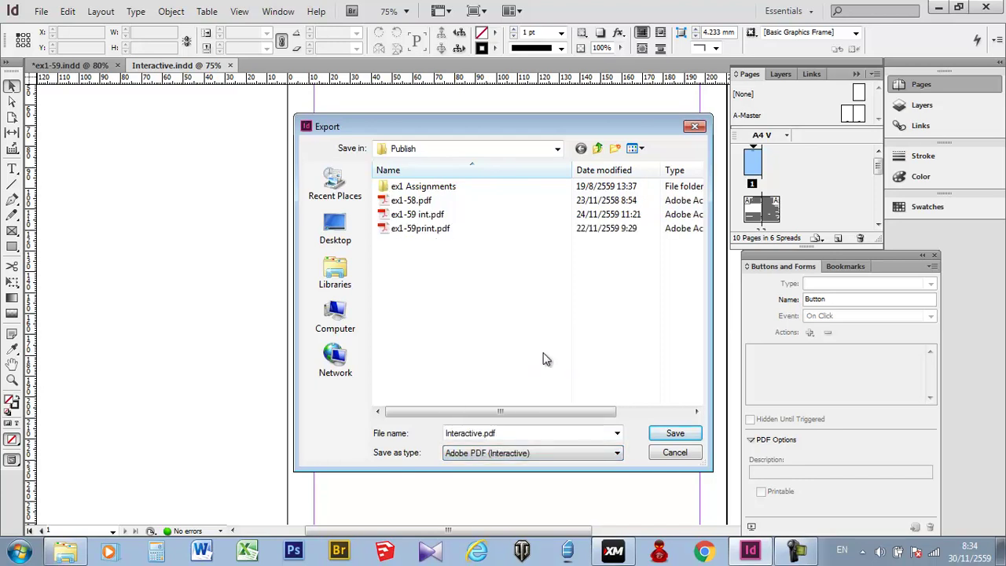
{"action": "left_click", "coordinate": [674, 433]}
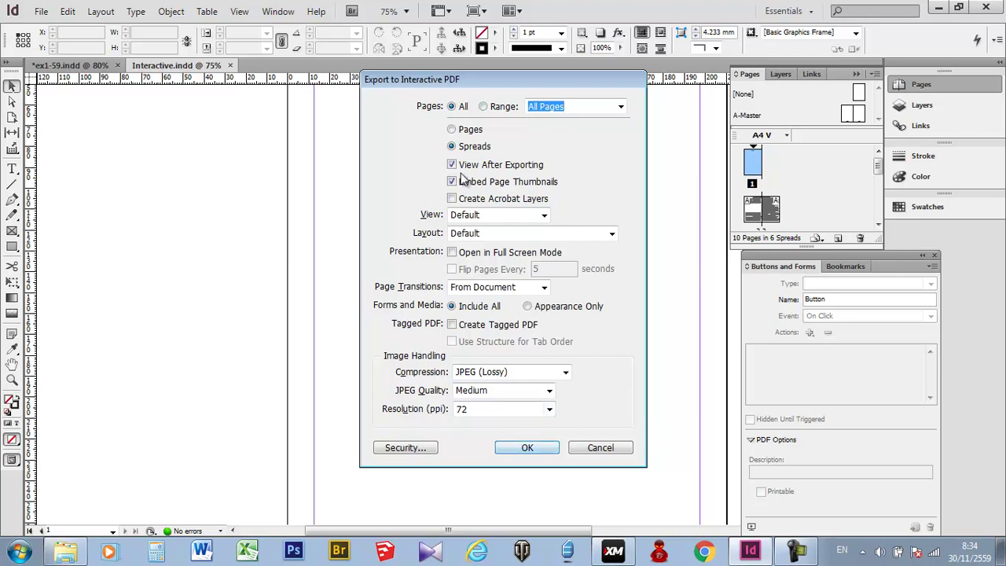
- Set the image resolution to 300 ppi and export all pages as spreads to the interactive PDF
{"action": "left_click_drag", "start_coordinate": [524, 452], "coordinate": [602, 417]}
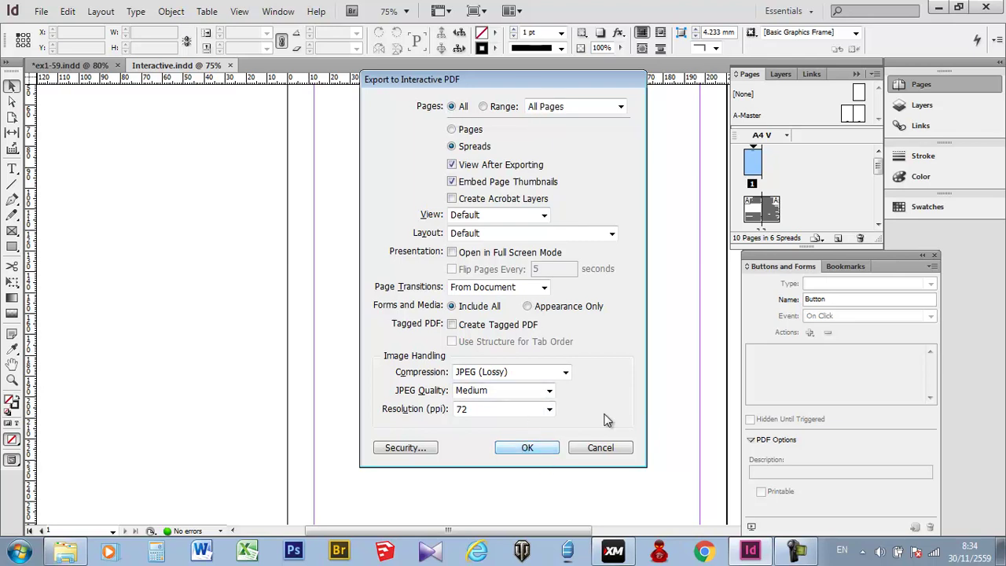
{"action": "left_click", "coordinate": [549, 408]}
{"action": "left_click", "coordinate": [495, 457]}
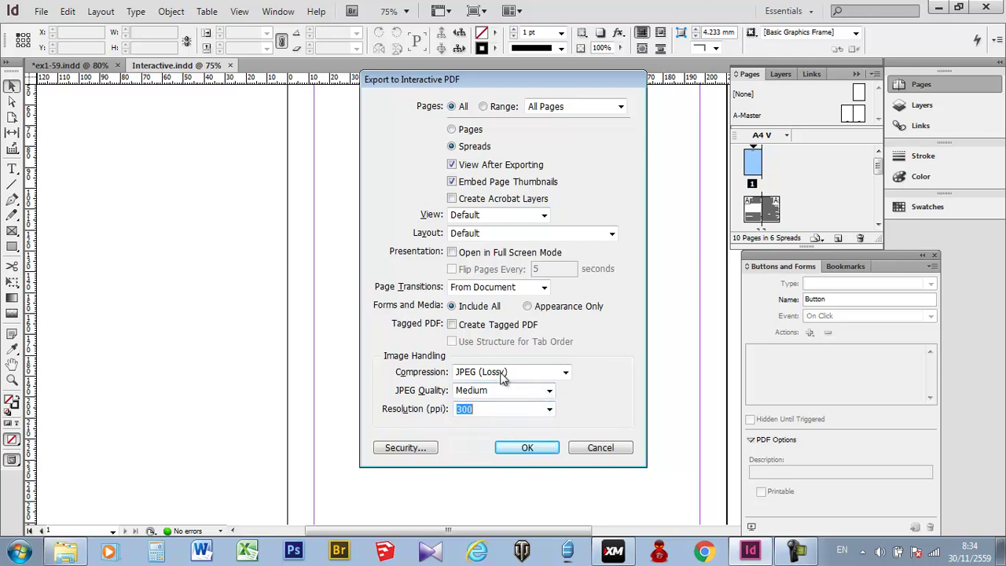
{"action": "left_click", "coordinate": [527, 447]}
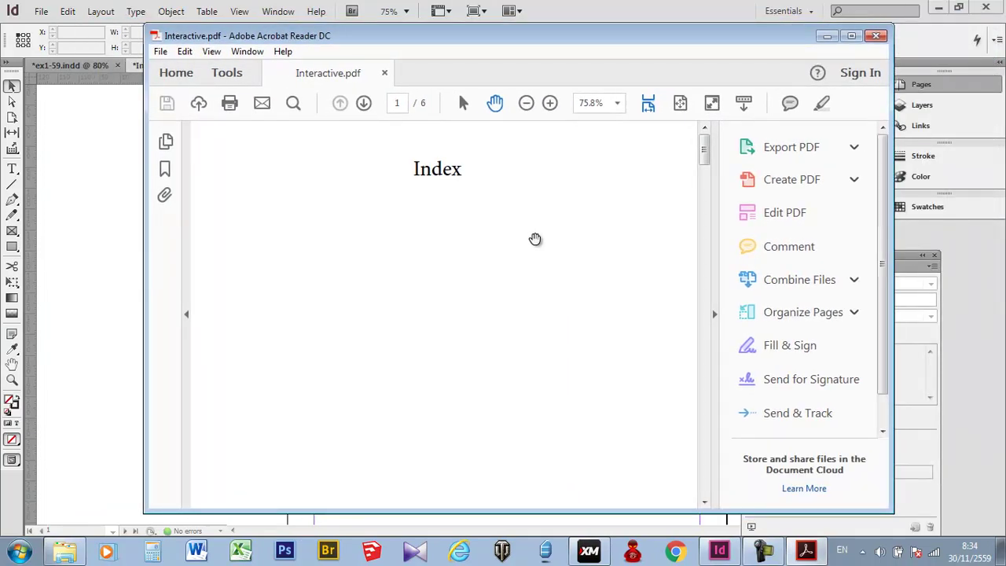
- Test an Index button at the foot of a text spread in the exported PDF in Adobe Acrobat Reader
{"action": "scroll", "coordinate": [531, 253], "scroll_direction": "down", "scroll_amount": 5}
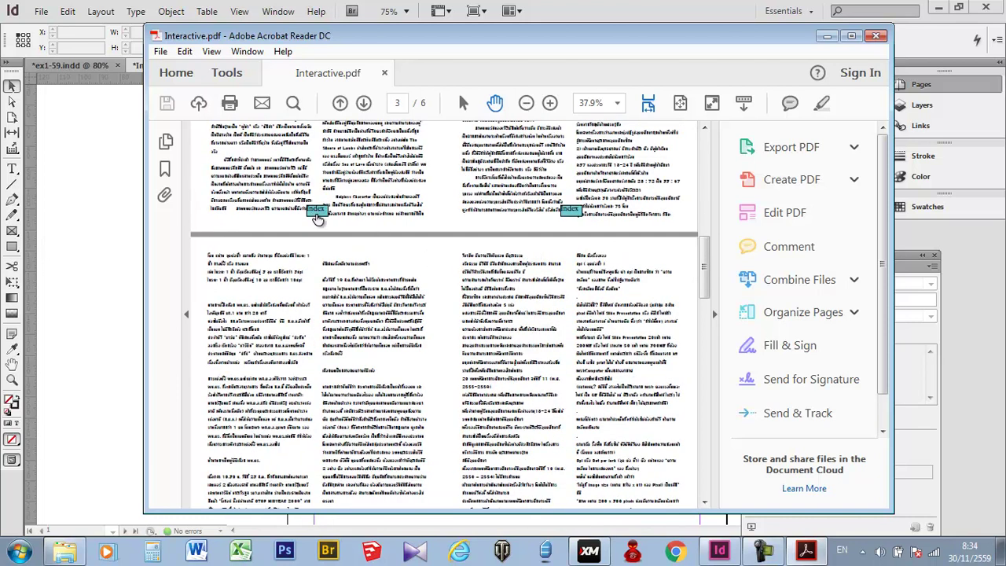
{"action": "left_click", "coordinate": [315, 211]}
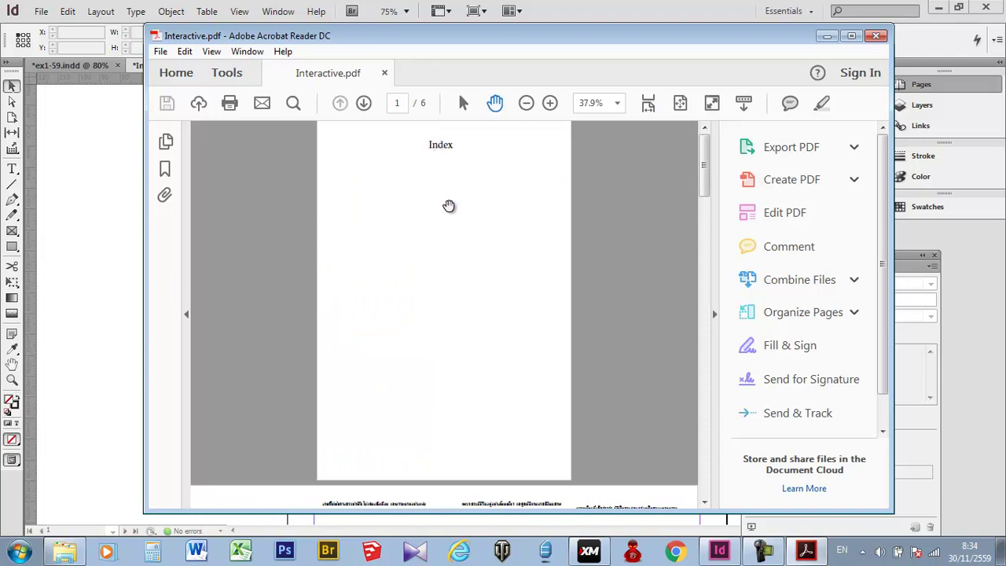
- Test the Index button on the right-hand page of a text spread further into the PDF
{"action": "scroll", "coordinate": [440, 179], "scroll_direction": "down", "scroll_amount": 10}
{"action": "scroll", "coordinate": [491, 322], "scroll_direction": "down", "scroll_amount": 3}
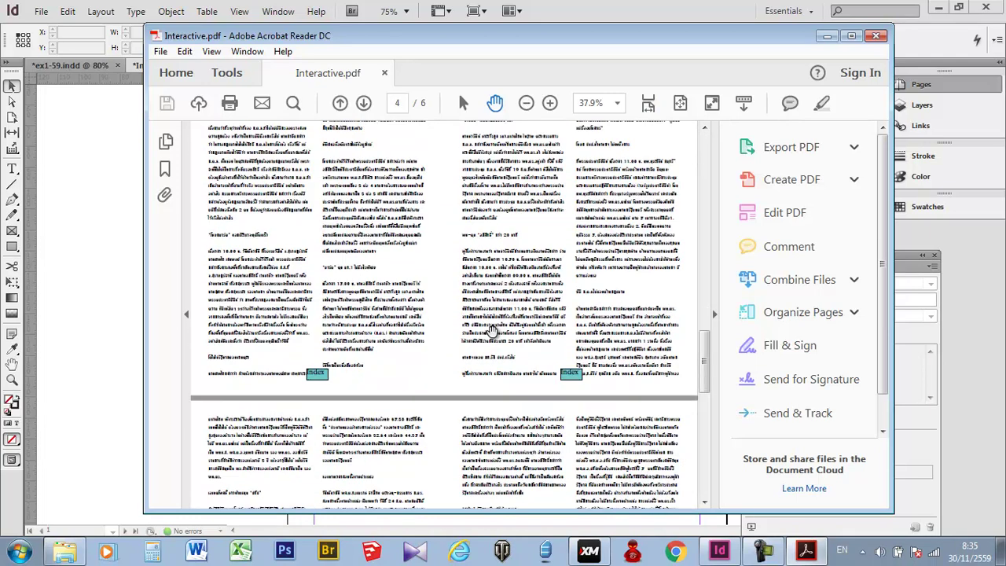
{"action": "left_click", "coordinate": [570, 215]}
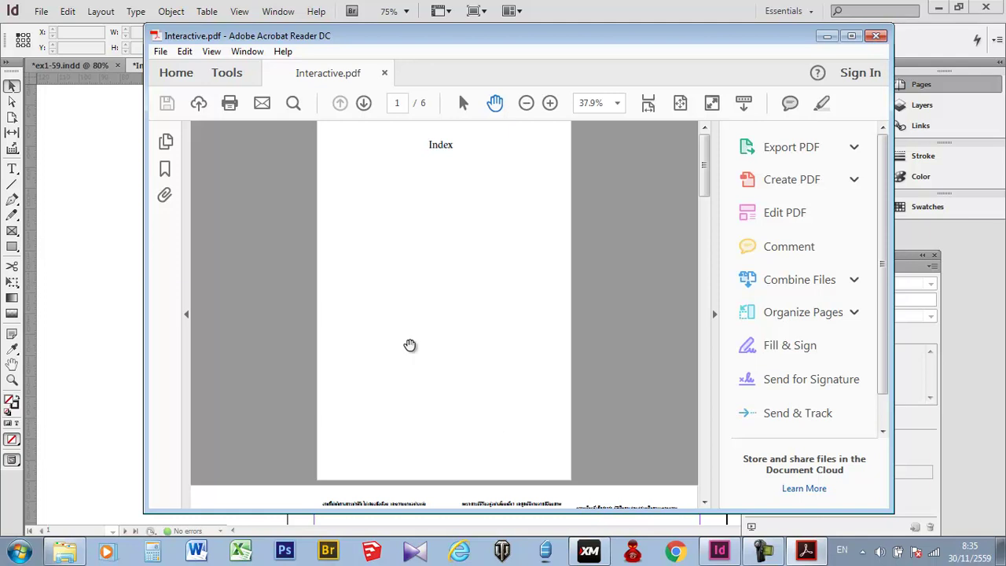
- Review the Index buttons at the foot of each text spread through to the last page of the PDF
{"action": "scroll", "coordinate": [440, 338], "scroll_direction": "down", "scroll_amount": 5}
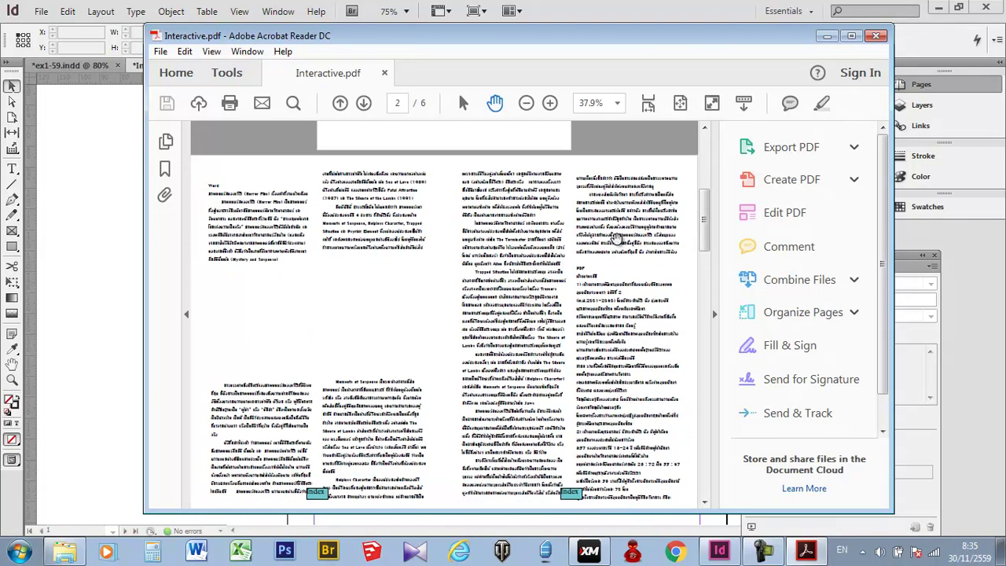
{"action": "scroll", "coordinate": [334, 321], "scroll_direction": "down", "scroll_amount": 5}
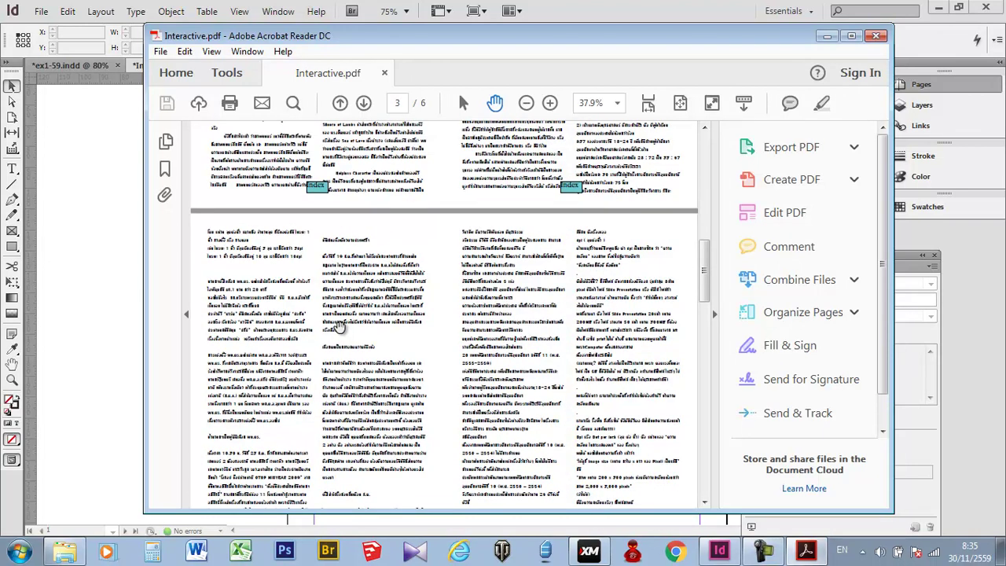
{"action": "scroll", "coordinate": [339, 327], "scroll_direction": "down", "scroll_amount": 7}
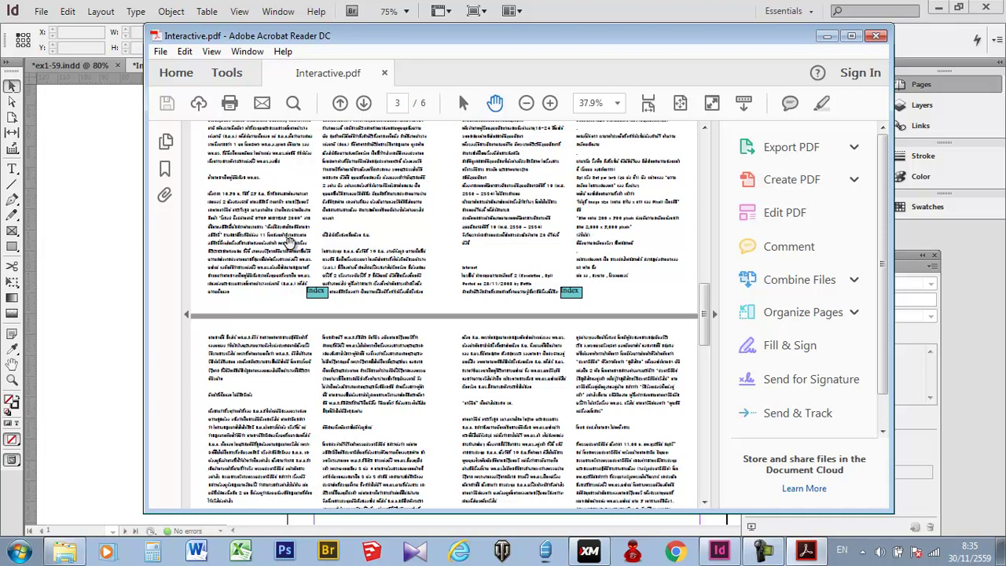
{"action": "scroll", "coordinate": [358, 445], "scroll_direction": "down", "scroll_amount": 10}
{"action": "scroll", "coordinate": [358, 439], "scroll_direction": "down", "scroll_amount": 5}
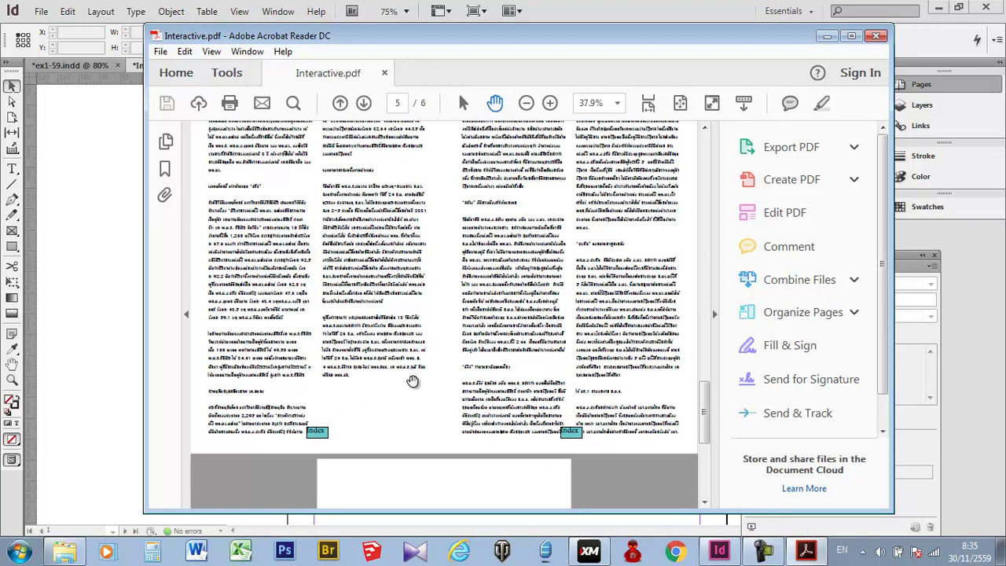
{"action": "scroll", "coordinate": [413, 381], "scroll_direction": "down", "scroll_amount": 3}
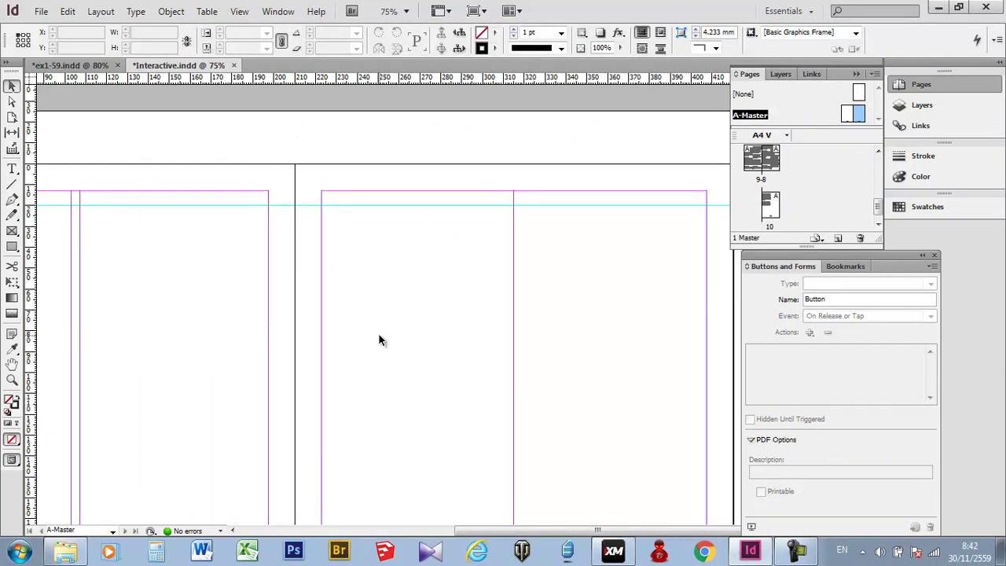
- In InDesign, draw a text frame about 11.5 mm wide and 7.3 mm high at the top centre of A-Master's left page
{"action": "left_click", "coordinate": [848, 115]}
{"action": "double_click", "coordinate": [849, 115]}
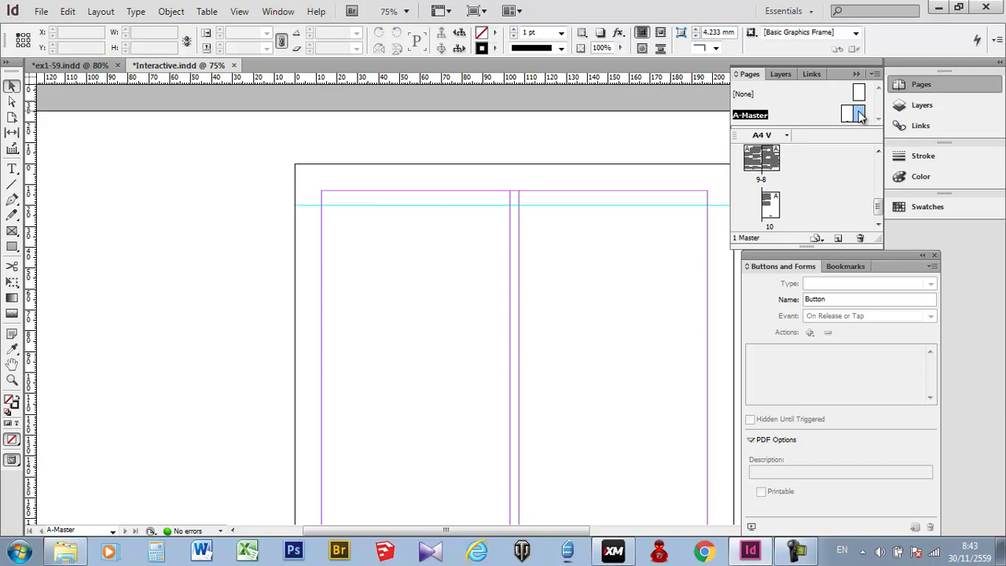
{"action": "double_click", "coordinate": [859, 114]}
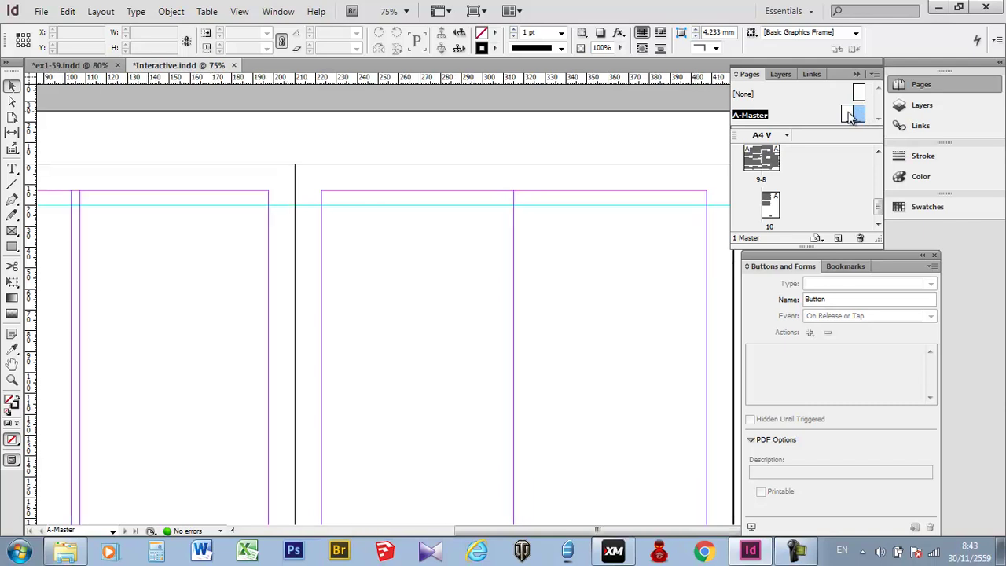
{"action": "double_click", "coordinate": [850, 114]}
{"action": "double_click", "coordinate": [860, 114]}
{"action": "double_click", "coordinate": [847, 115]}
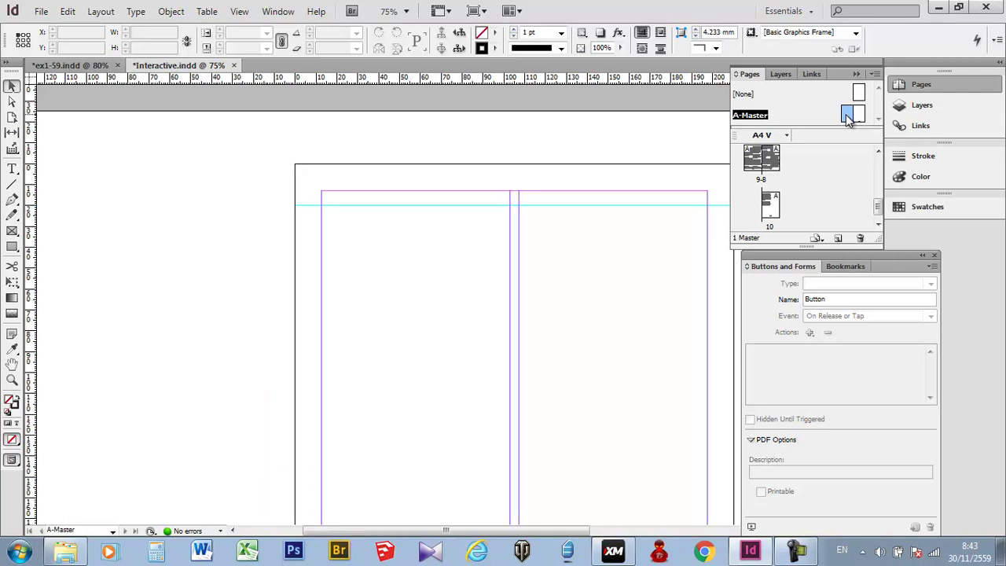
{"action": "left_click", "coordinate": [11, 169]}
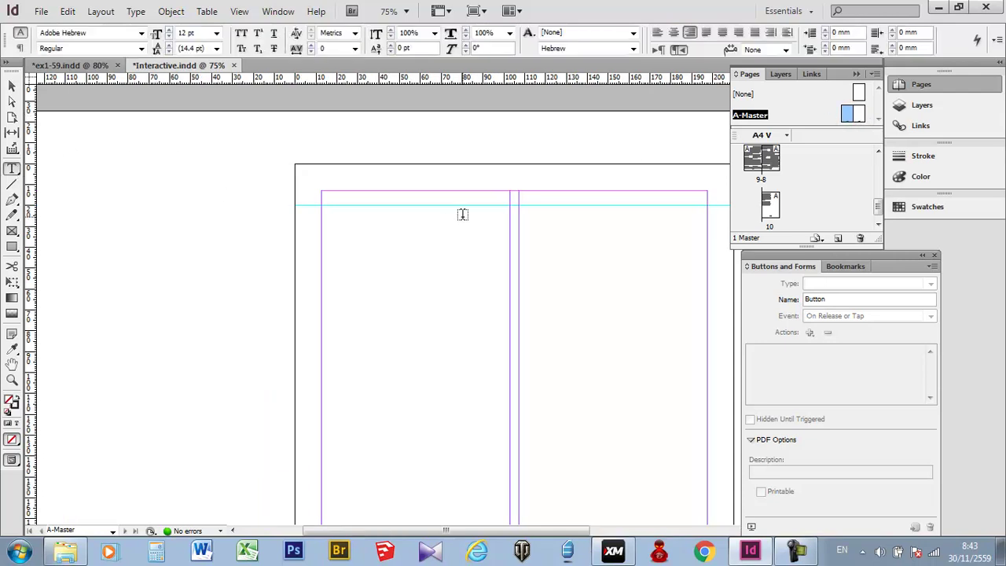
{"action": "left_click_drag", "start_coordinate": [502, 189], "coordinate": [527, 203]}
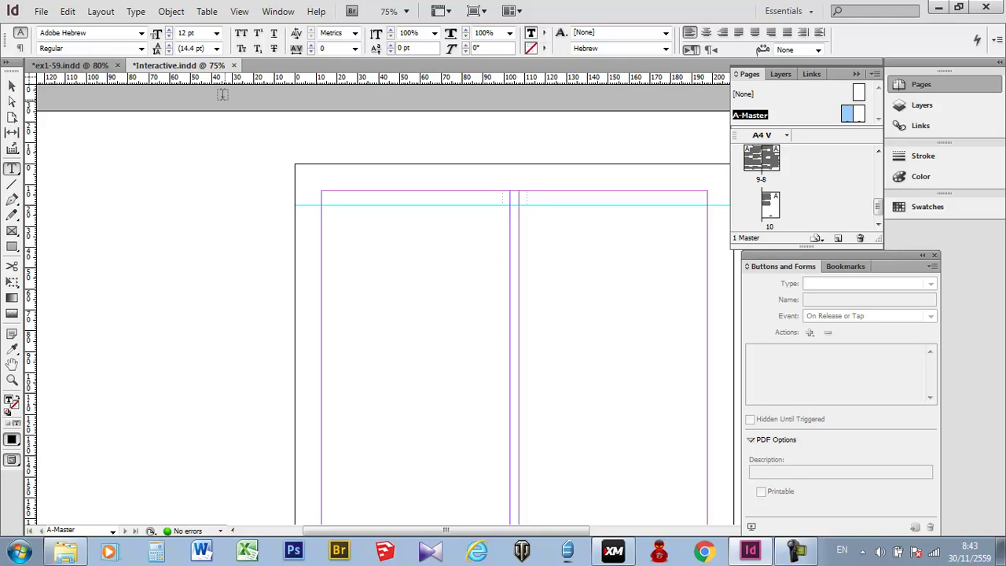
- Insert a Current Page Number marker in the left master page's new frame and centre-align it
{"action": "left_click", "coordinate": [137, 11]}
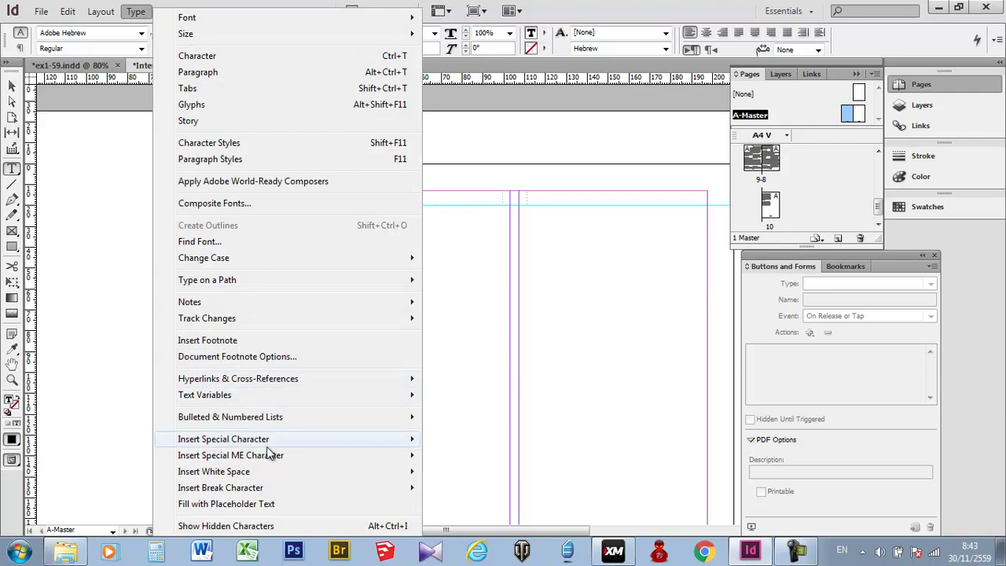
{"action": "mouse_move", "coordinate": [267, 446]}
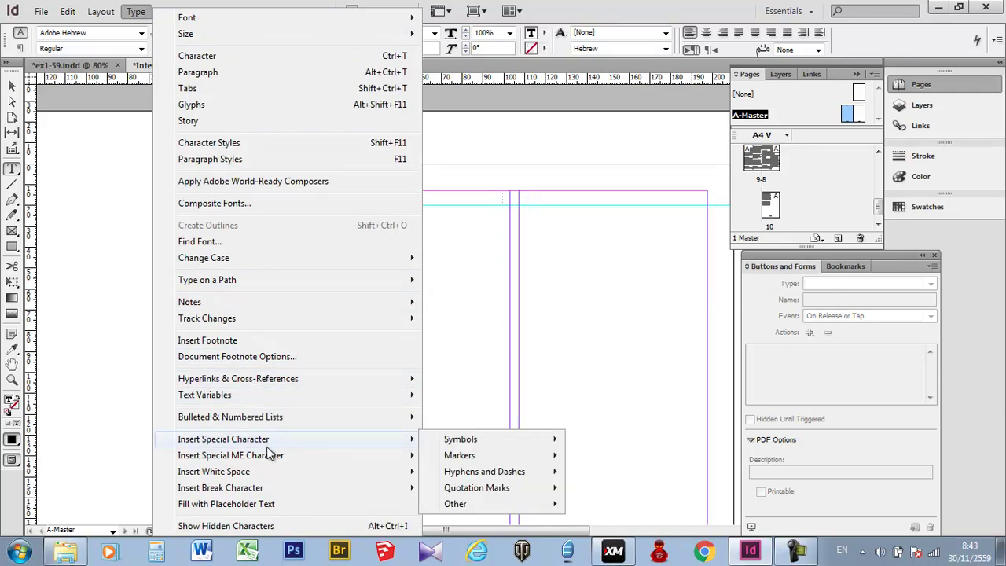
{"action": "mouse_move", "coordinate": [500, 459]}
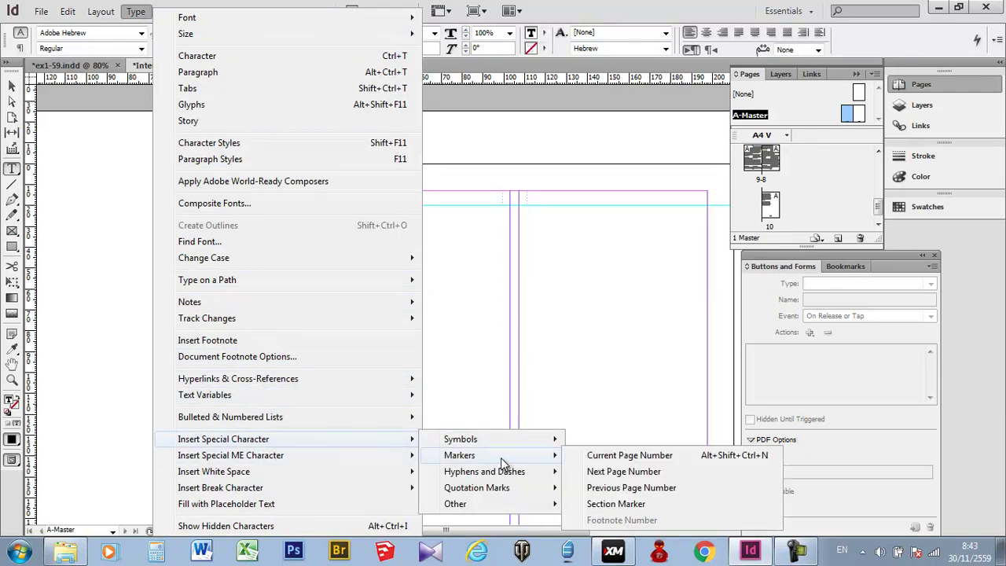
{"action": "left_click", "coordinate": [624, 459]}
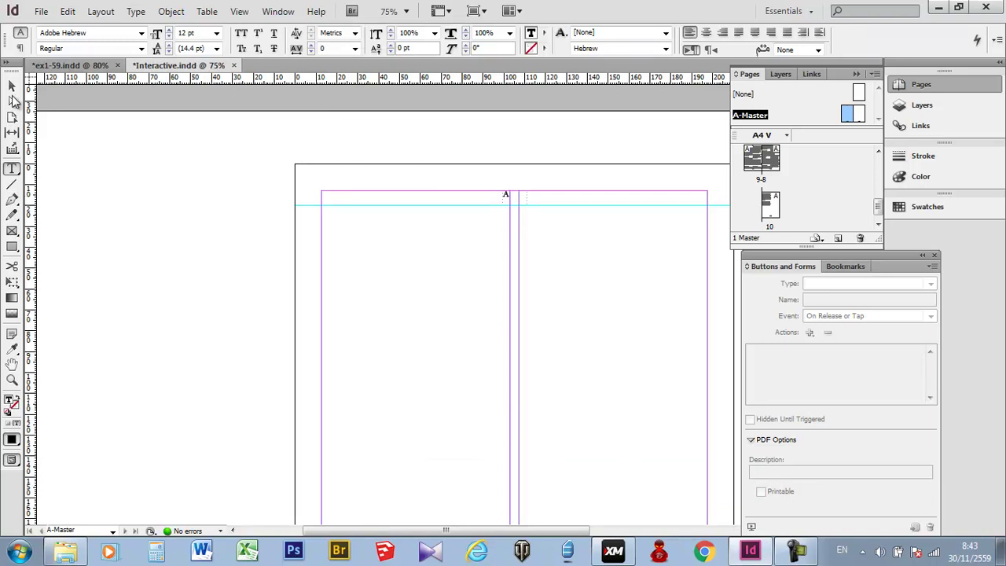
{"action": "left_click", "coordinate": [12, 86]}
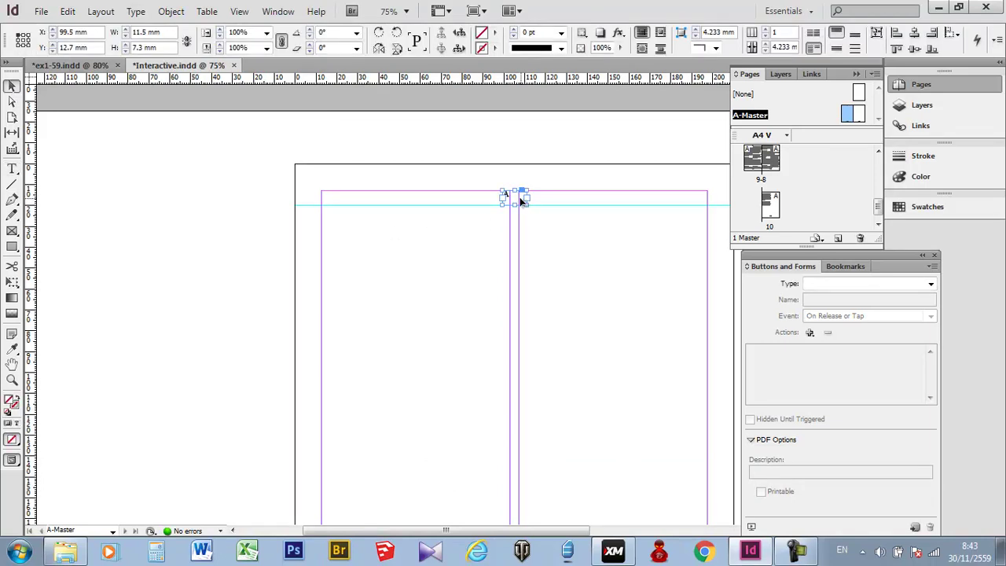
{"action": "left_click", "coordinate": [13, 169]}
{"action": "left_click", "coordinate": [514, 194]}
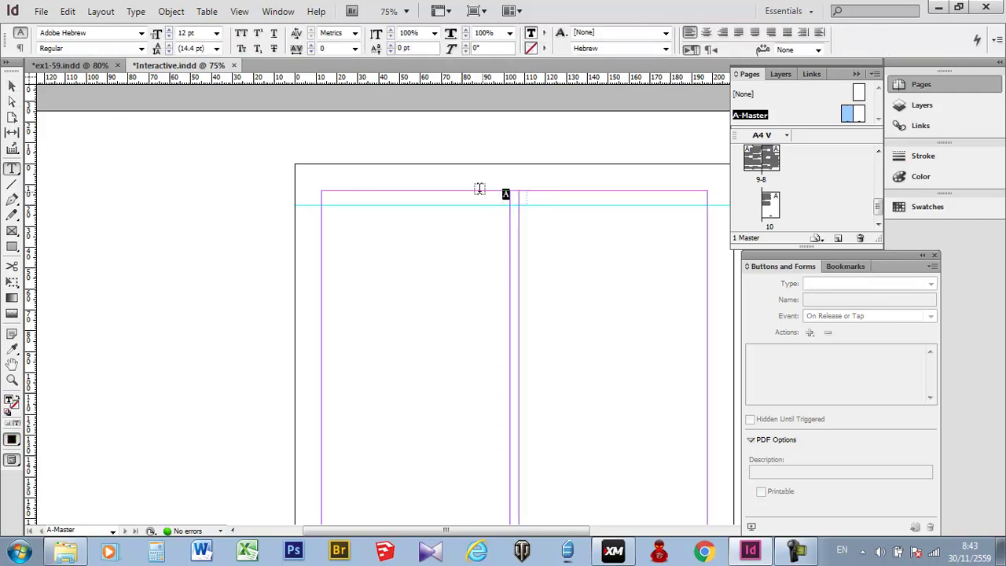
{"action": "left_click", "coordinate": [707, 33]}
- Add a text frame about 13 by 7.3 mm at the top centre of A-Master's right page, containing a centred Current Page Number marker
{"action": "double_click", "coordinate": [858, 118]}
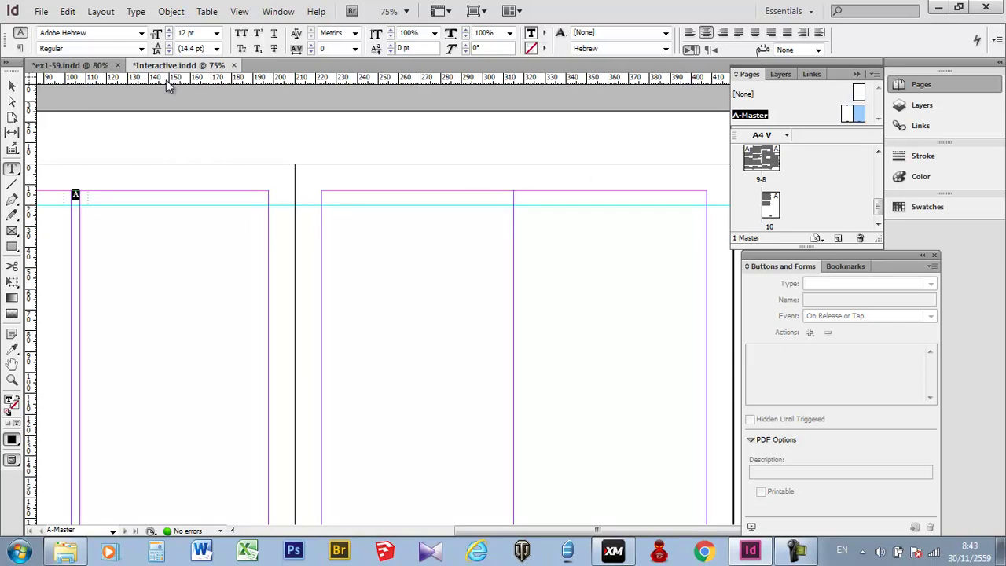
{"action": "left_click_drag", "start_coordinate": [501, 191], "coordinate": [529, 203]}
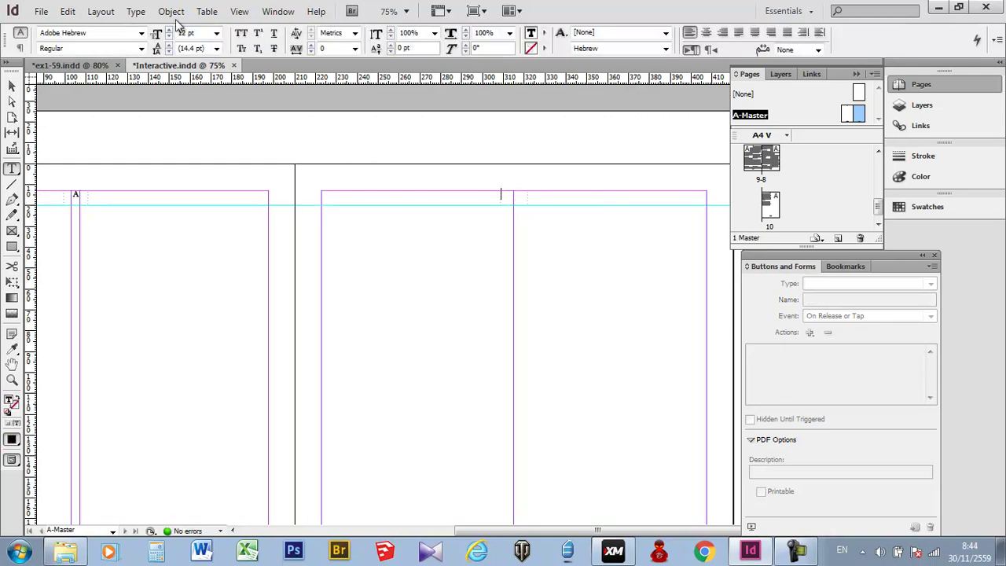
{"action": "left_click", "coordinate": [136, 12]}
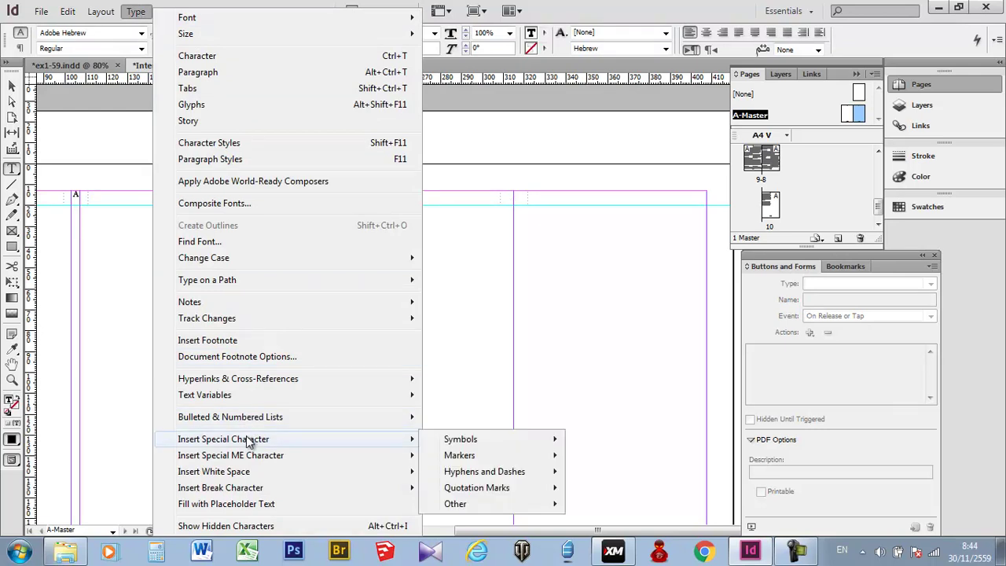
{"action": "mouse_move", "coordinate": [385, 455]}
{"action": "mouse_move", "coordinate": [338, 442]}
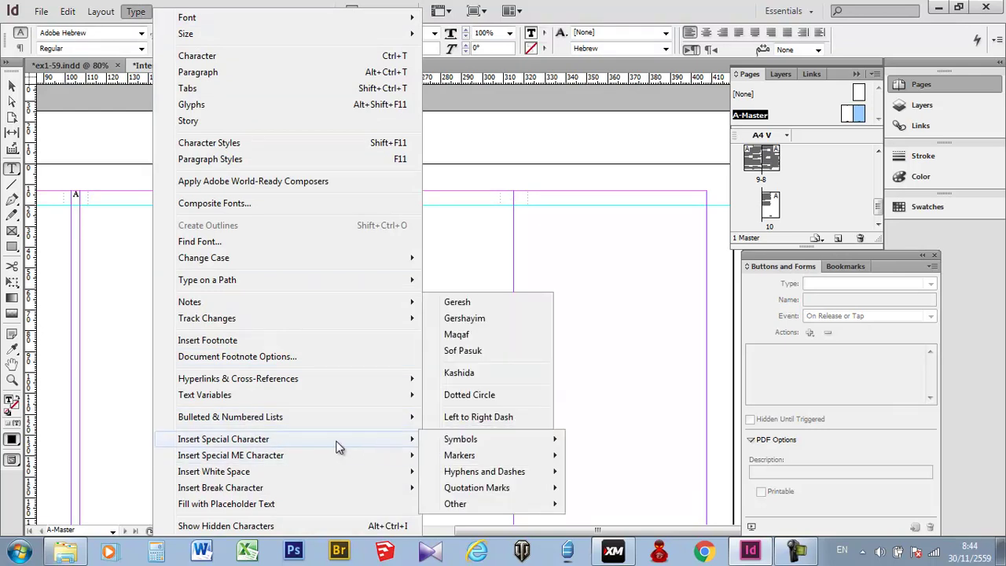
{"action": "mouse_move", "coordinate": [456, 460]}
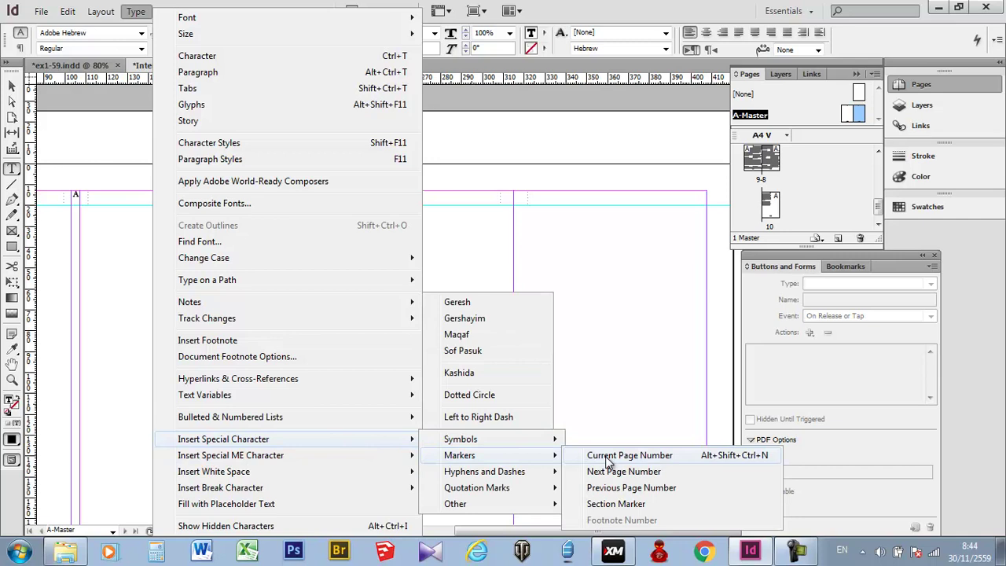
{"action": "left_click", "coordinate": [661, 463]}
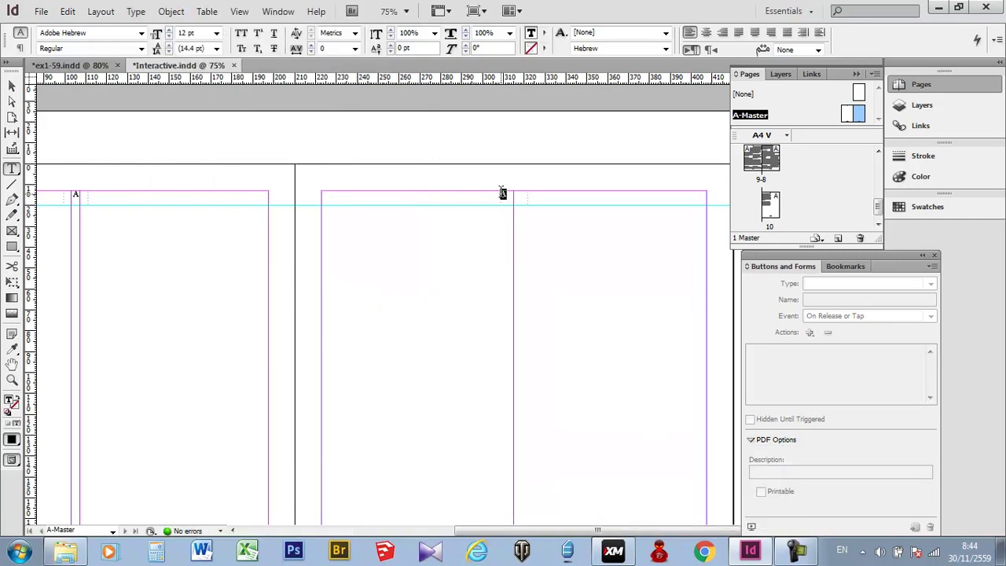
{"action": "left_click", "coordinate": [706, 32]}
{"action": "left_click", "coordinate": [12, 85]}
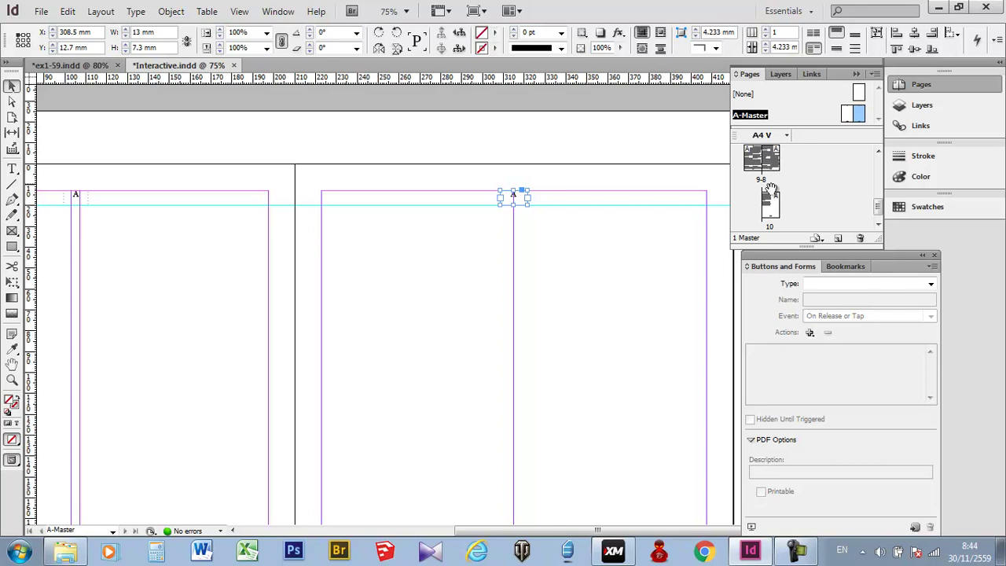
- Check the automatic page numbering at the top of pages 10, 3, 2 and 1
{"action": "double_click", "coordinate": [770, 206]}
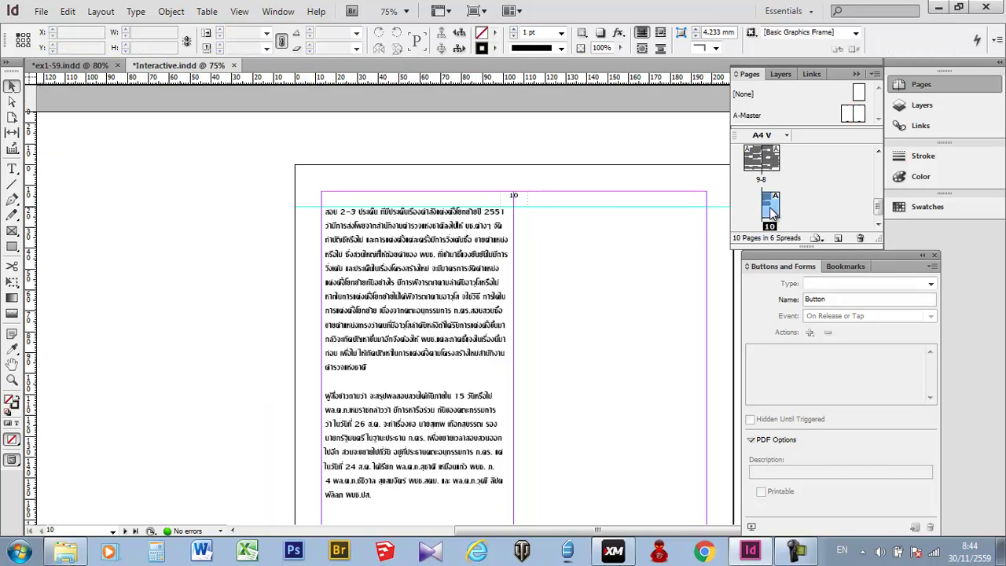
{"action": "scroll", "coordinate": [637, 277], "scroll_direction": "down", "scroll_amount": 3}
{"action": "scroll", "coordinate": [636, 277], "scroll_direction": "up", "scroll_amount": 3}
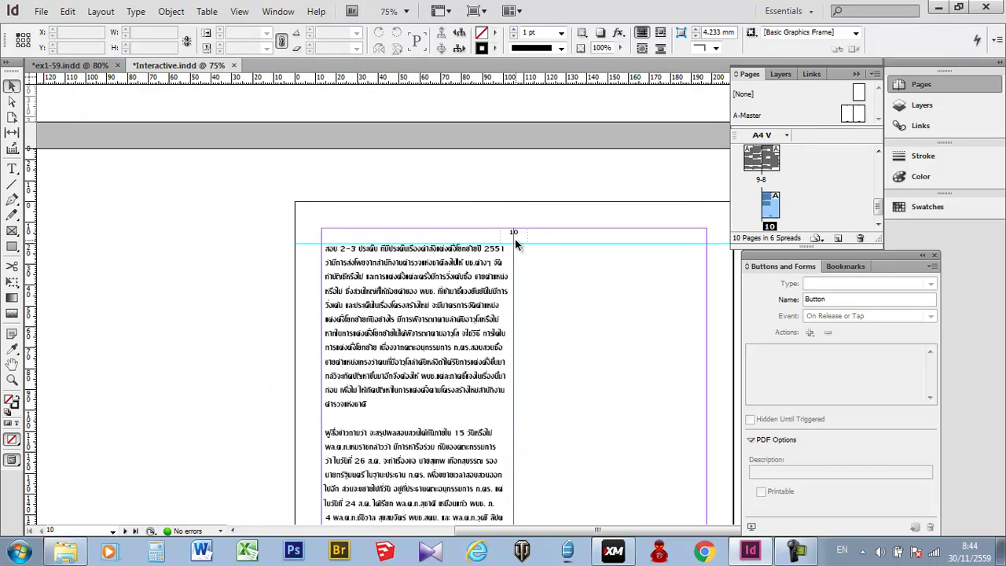
{"action": "scroll", "coordinate": [727, 255], "scroll_direction": "up", "scroll_amount": 3}
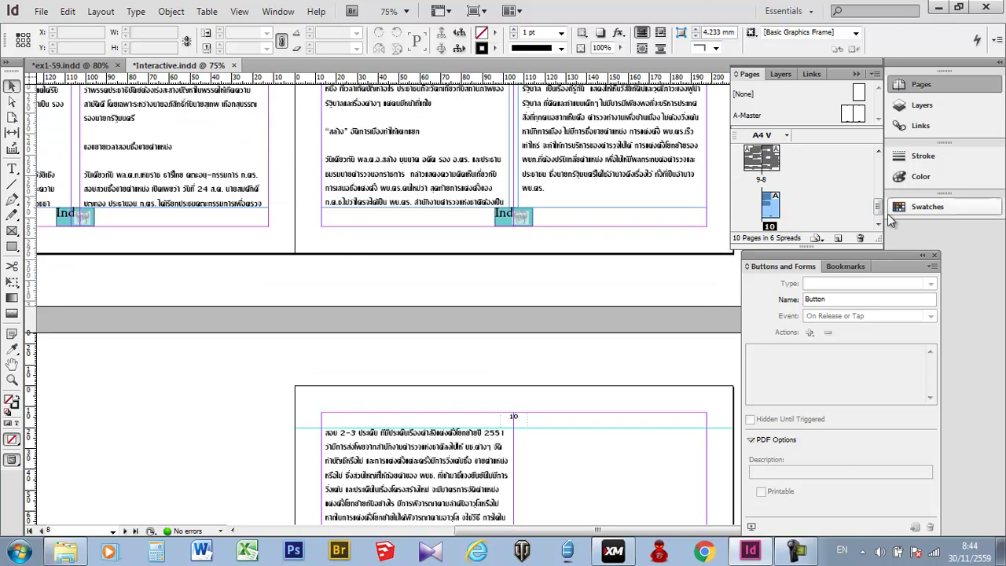
{"action": "scroll", "coordinate": [878, 188], "scroll_direction": "up", "scroll_amount": 5}
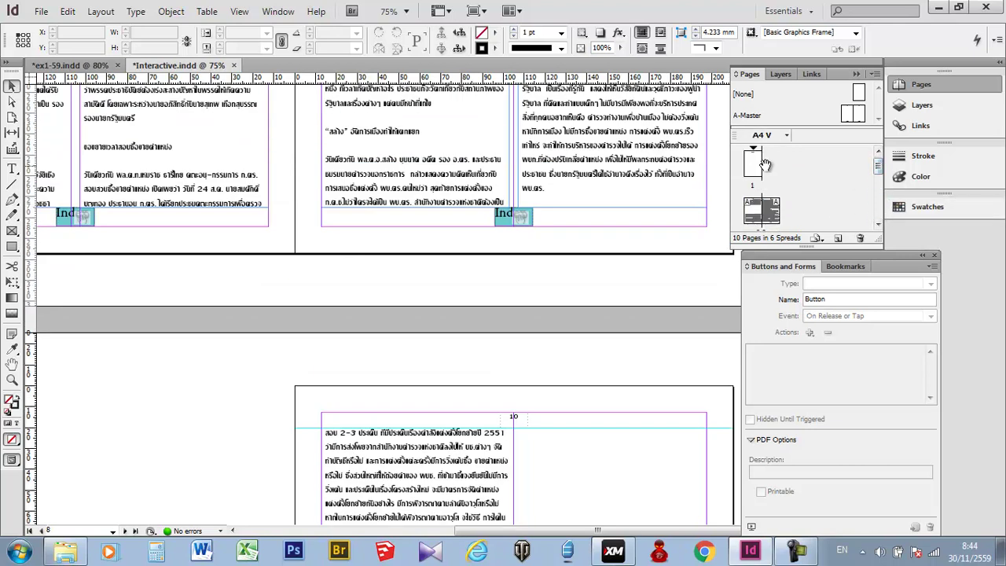
{"action": "double_click", "coordinate": [755, 212]}
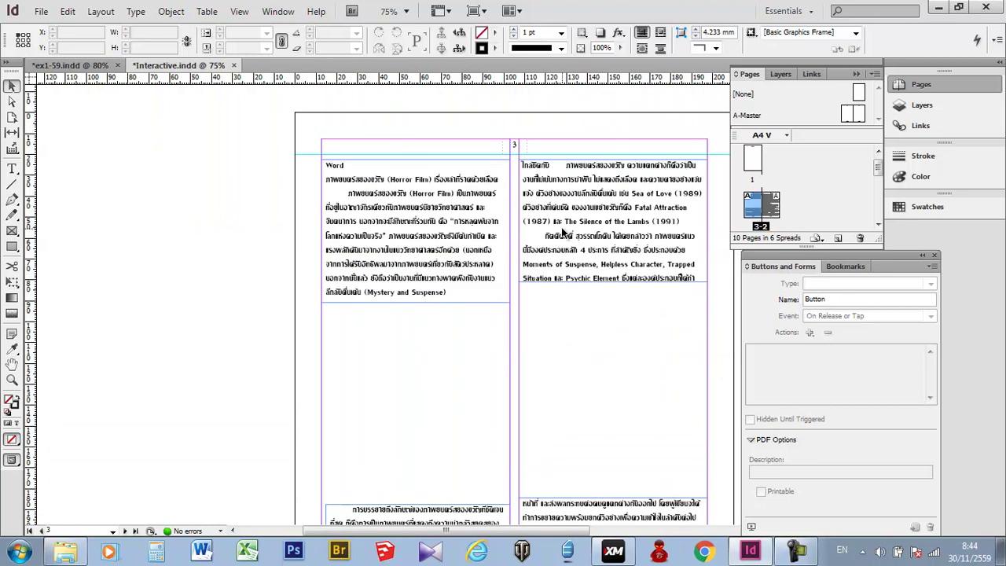
{"action": "double_click", "coordinate": [773, 216]}
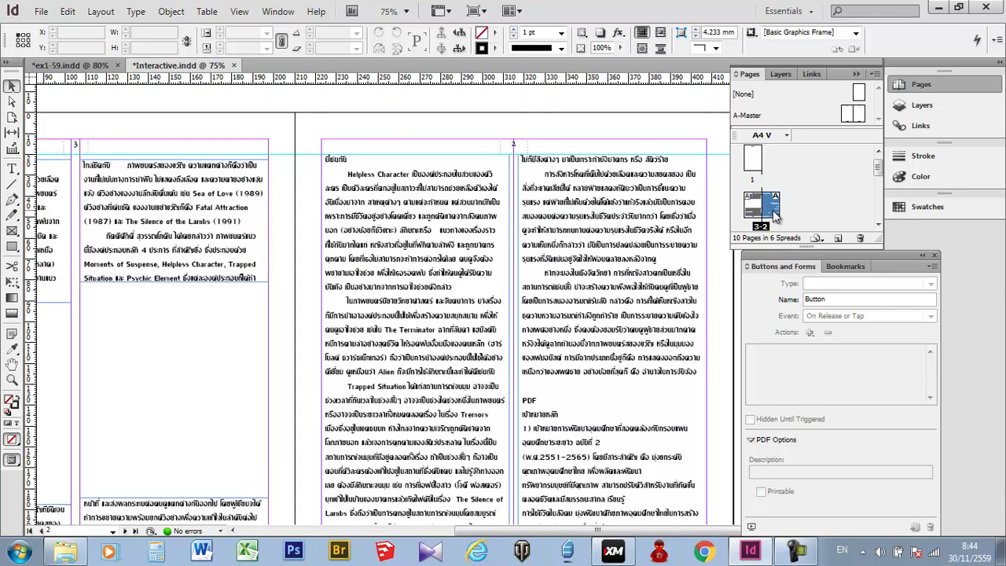
{"action": "left_click", "coordinate": [757, 166]}
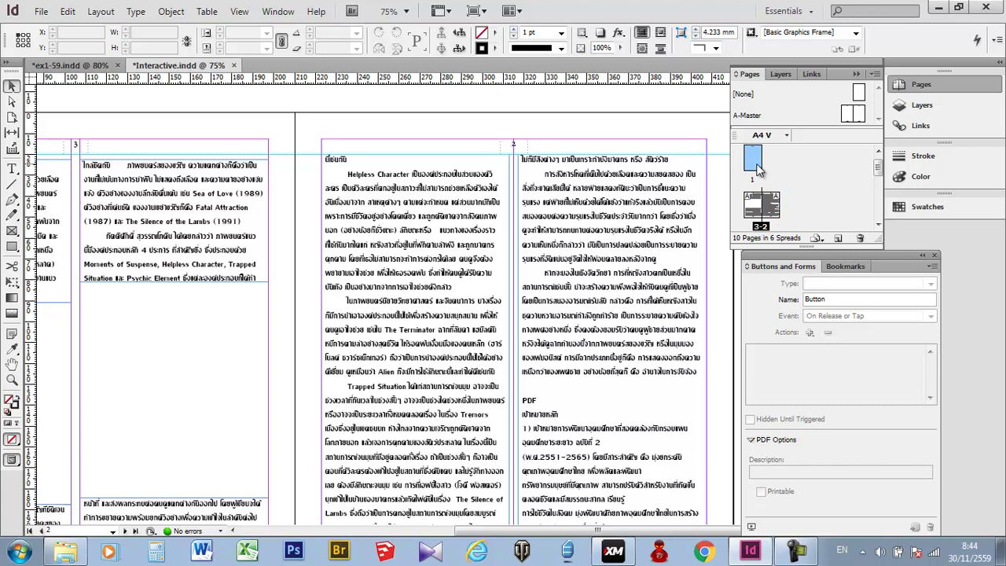
{"action": "left_click_drag", "start_coordinate": [757, 166], "coordinate": [757, 168]}
{"action": "double_click", "coordinate": [756, 167]}
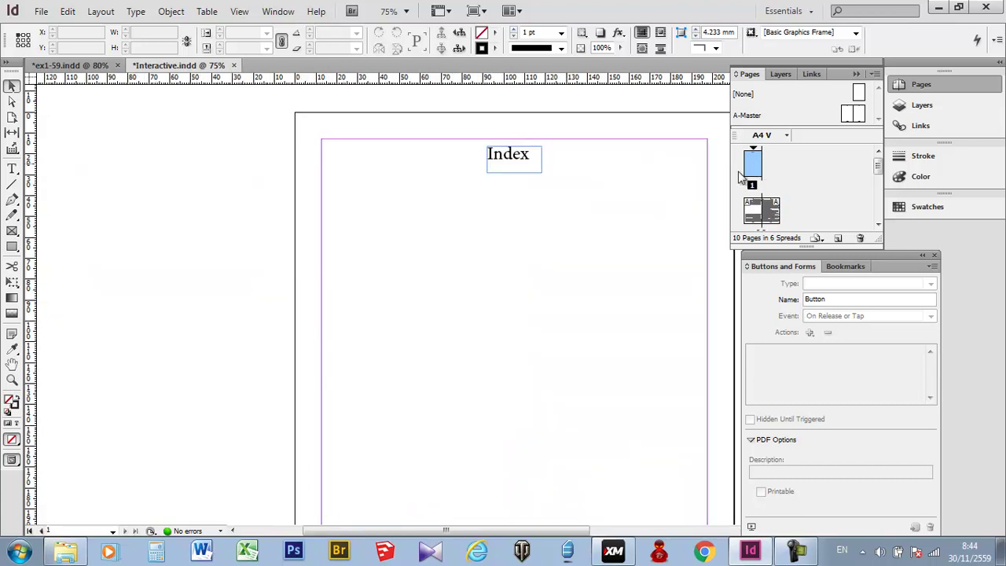
{"action": "scroll", "coordinate": [628, 269], "scroll_direction": "down", "scroll_amount": 4}
{"action": "scroll", "coordinate": [628, 270], "scroll_direction": "up", "scroll_amount": 3}
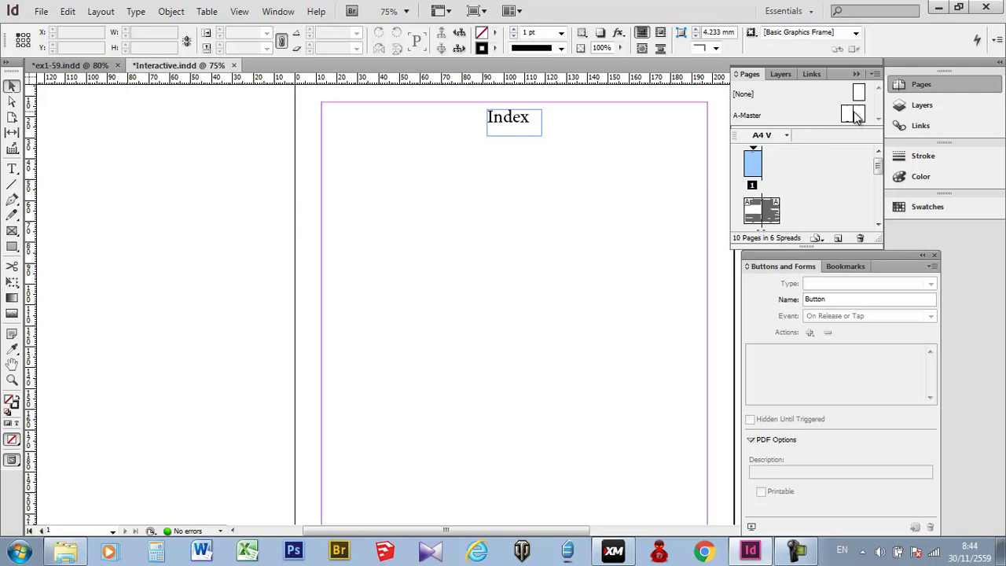
{"action": "double_click", "coordinate": [756, 211]}
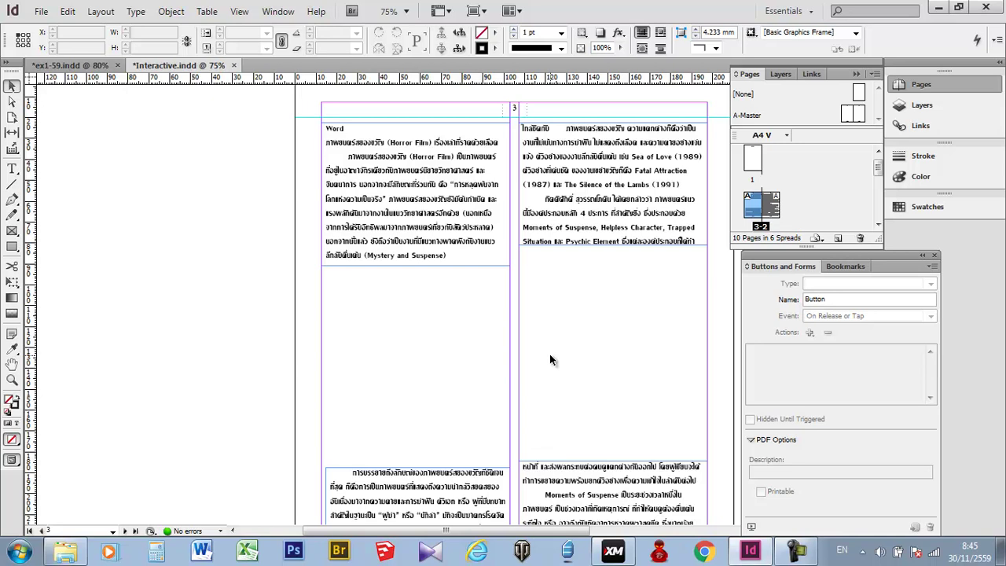
- Start a new section at page 2, the page after the index page, with page numbering starting at 1
{"action": "double_click", "coordinate": [773, 203]}
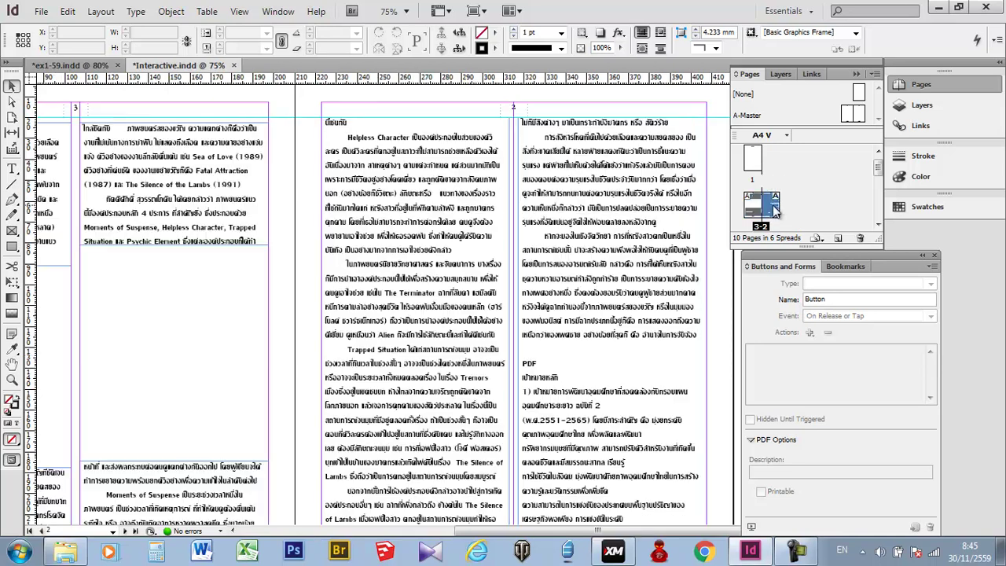
{"action": "left_click", "coordinate": [485, 209]}
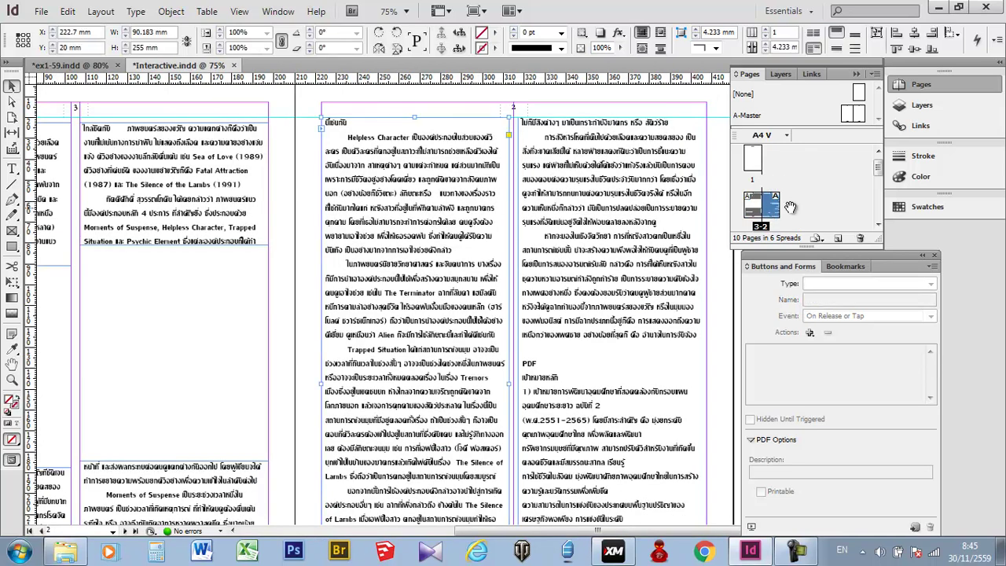
{"action": "double_click", "coordinate": [766, 224]}
{"action": "left_click", "coordinate": [99, 11]}
{"action": "left_click", "coordinate": [166, 318]}
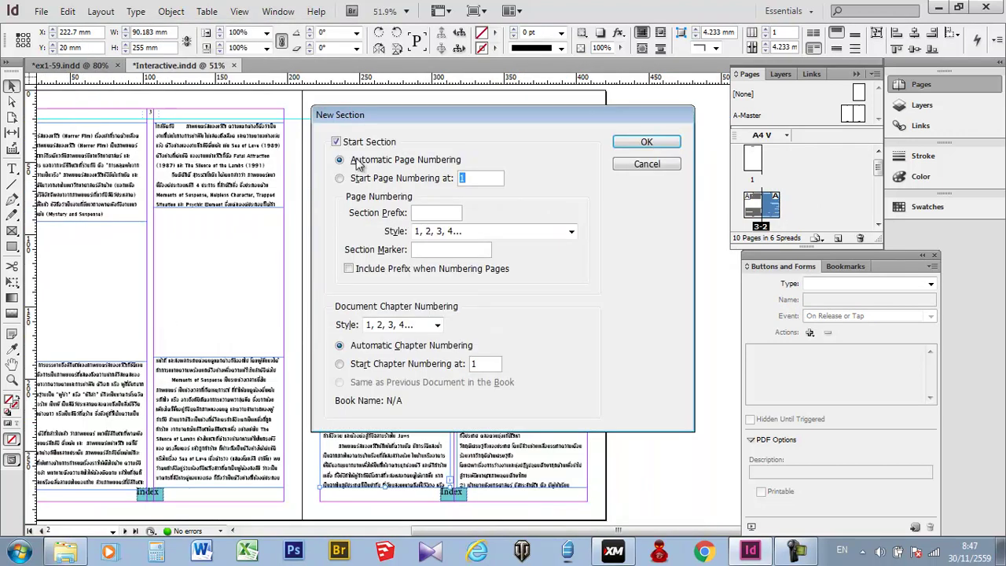
{"action": "left_click", "coordinate": [340, 179]}
{"action": "left_click", "coordinate": [643, 142]}
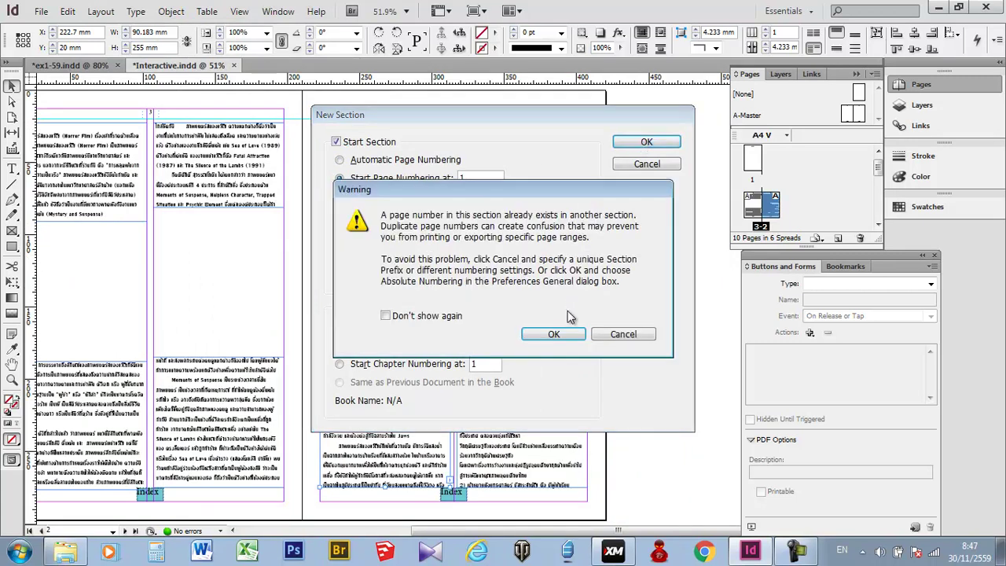
{"action": "left_click", "coordinate": [553, 334]}
- Check the page numbers at the top of the index page and the spreads after the new section start
{"action": "scroll", "coordinate": [110, 189], "scroll_direction": "up", "scroll_amount": 3}
{"action": "scroll", "coordinate": [114, 194], "scroll_direction": "down", "scroll_amount": 11}
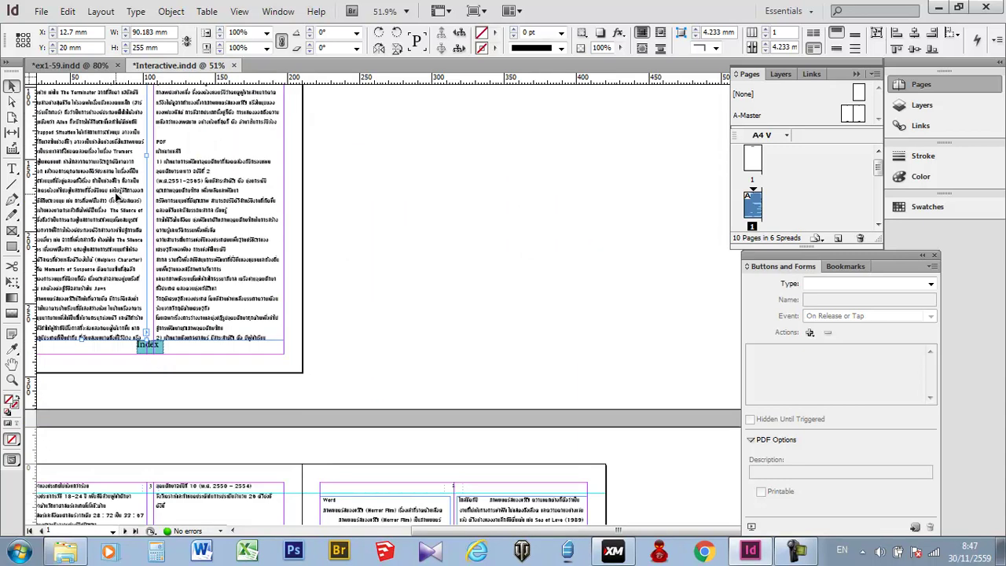
{"action": "scroll", "coordinate": [116, 198], "scroll_direction": "down", "scroll_amount": 4}
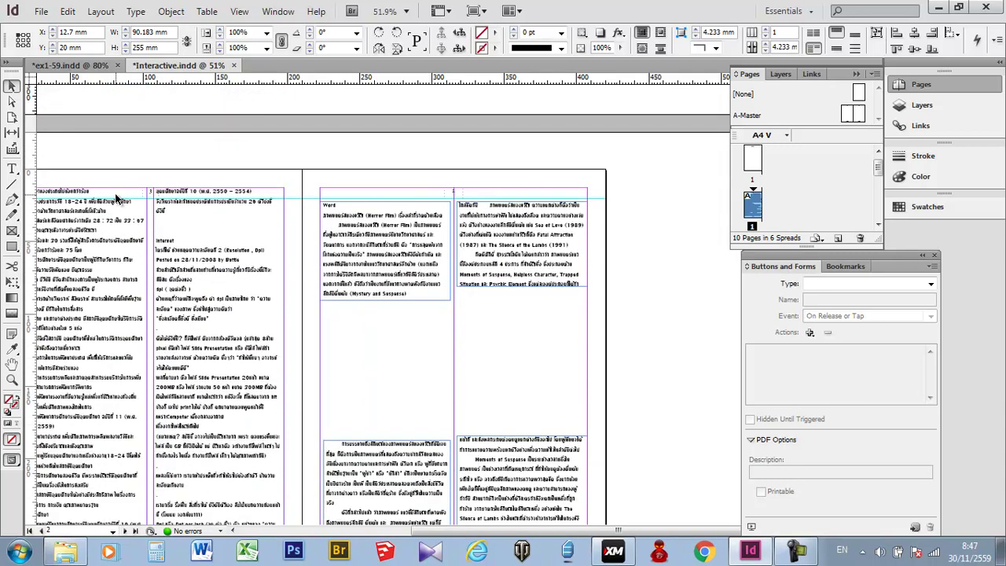
{"action": "scroll", "coordinate": [119, 280], "scroll_direction": "down", "scroll_amount": 4}
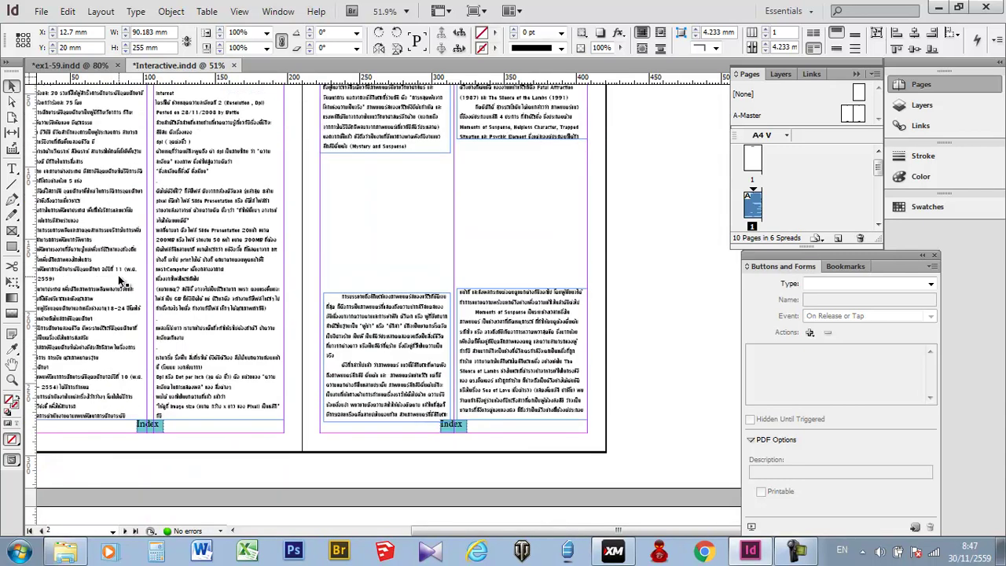
{"action": "scroll", "coordinate": [118, 275], "scroll_direction": "down", "scroll_amount": 9}
{"action": "scroll", "coordinate": [173, 258], "scroll_direction": "down", "scroll_amount": 20}
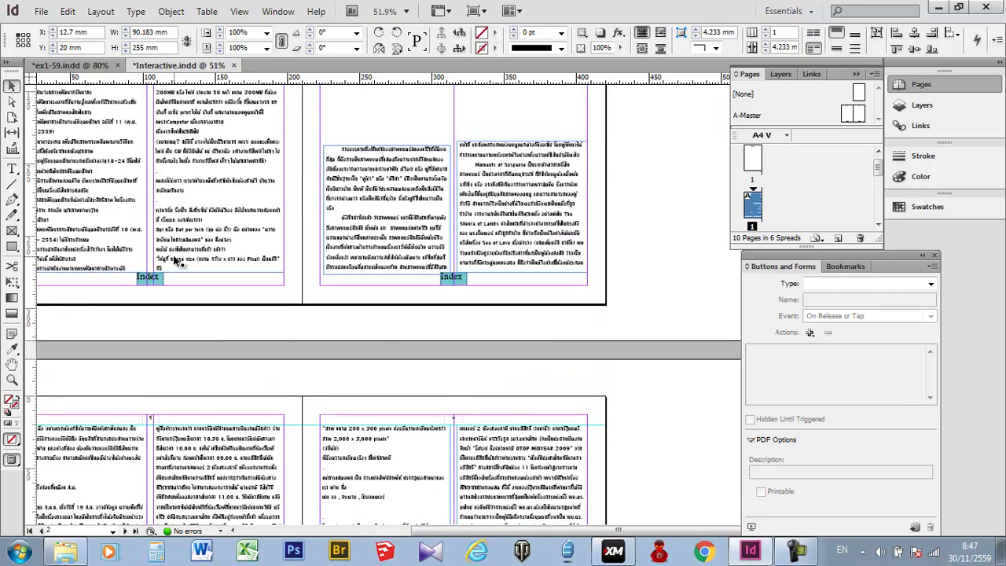
{"action": "scroll", "coordinate": [176, 259], "scroll_direction": "up", "scroll_amount": 20}
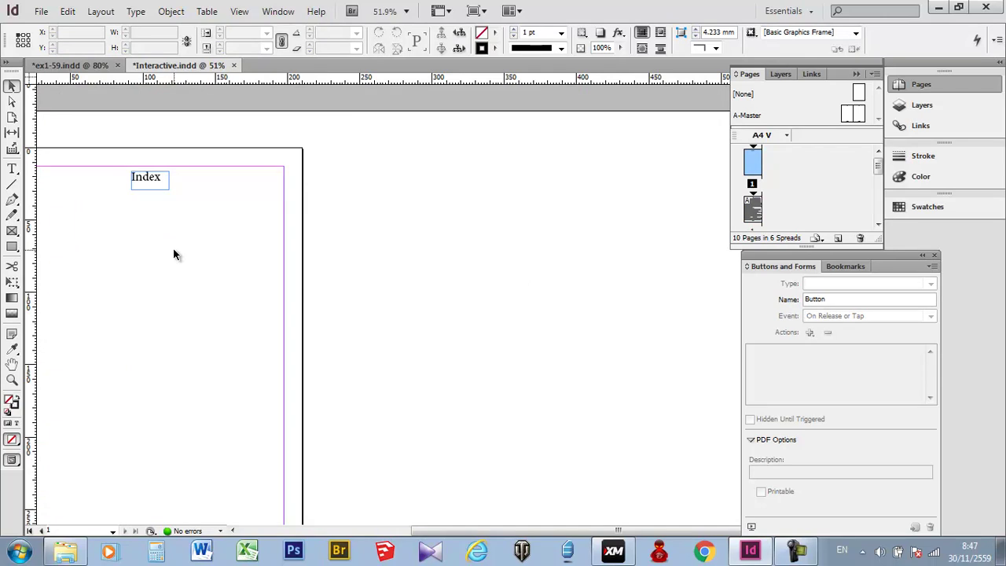
{"action": "scroll", "coordinate": [175, 254], "scroll_direction": "down", "scroll_amount": 2}
{"action": "left_click_drag", "start_coordinate": [506, 533], "coordinate": [375, 519]}
{"action": "scroll", "coordinate": [464, 320], "scroll_direction": "down", "scroll_amount": 5}
{"action": "scroll", "coordinate": [464, 326], "scroll_direction": "down", "scroll_amount": 5}
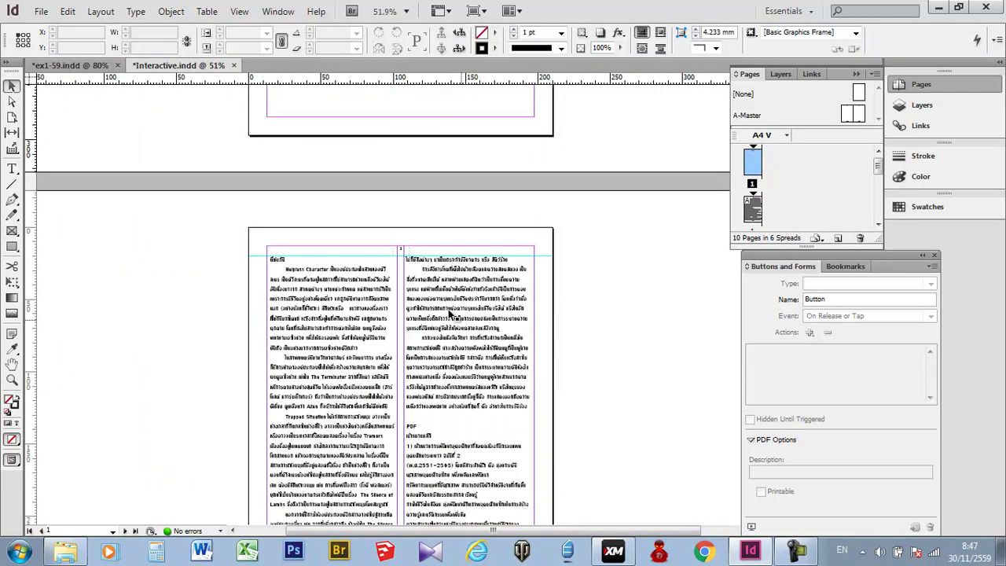
{"action": "left_click", "coordinate": [382, 294]}
{"action": "left_click", "coordinate": [422, 322]}
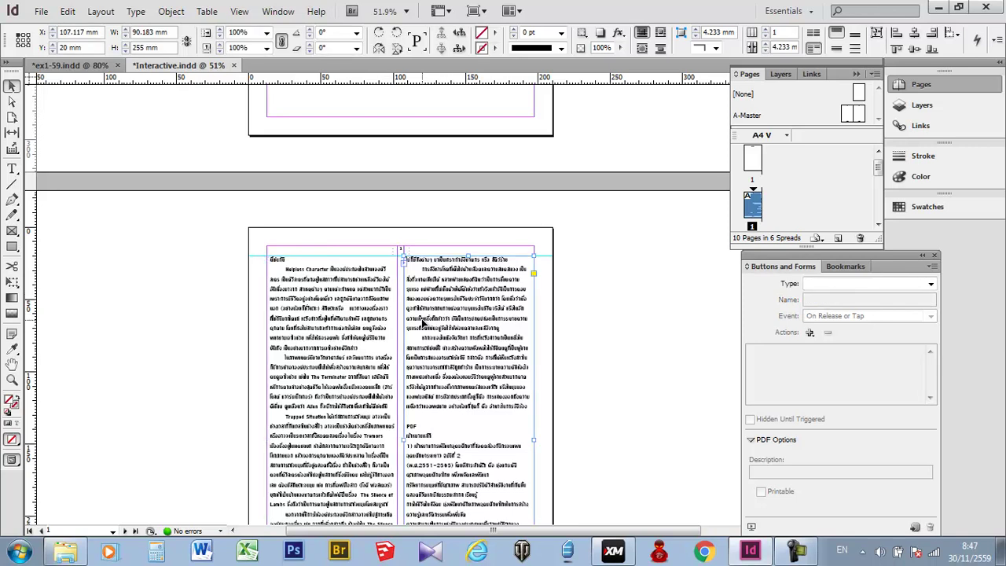
- Lower the top edges of both text frames on page 3 to the horizontal guide at 20 mm
{"action": "scroll", "coordinate": [340, 298], "scroll_direction": "down", "scroll_amount": 5}
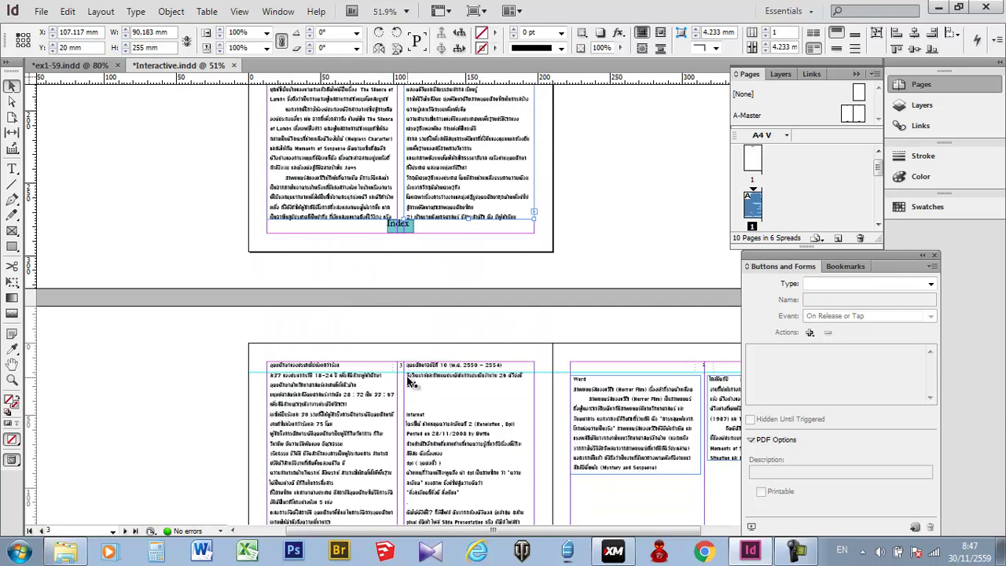
{"action": "scroll", "coordinate": [411, 375], "scroll_direction": "down", "scroll_amount": 1}
{"action": "scroll", "coordinate": [456, 353], "scroll_direction": "down", "scroll_amount": 1}
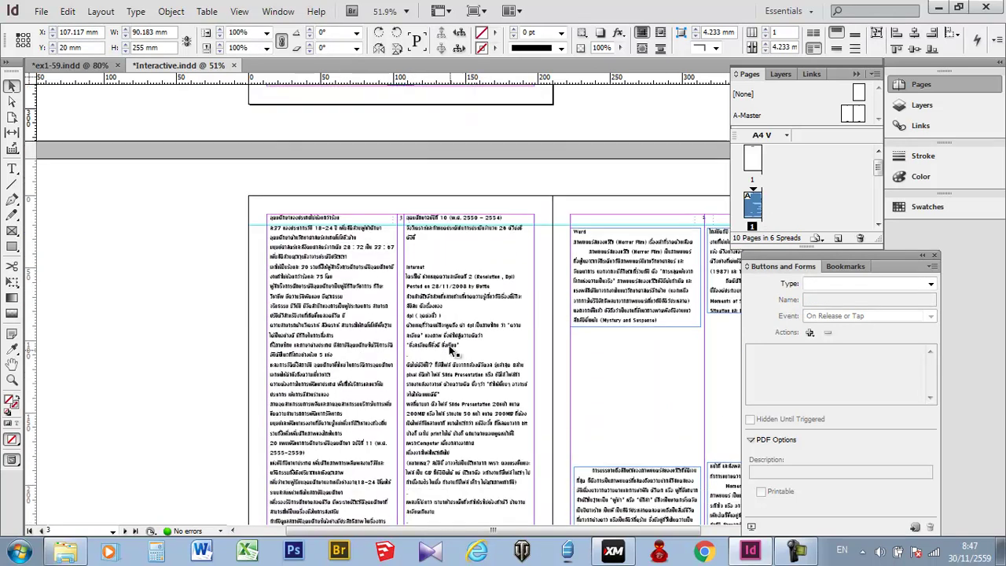
{"action": "left_click", "coordinate": [453, 309]}
{"action": "left_click_drag", "start_coordinate": [467, 213], "coordinate": [468, 224]}
{"action": "left_click", "coordinate": [321, 257]}
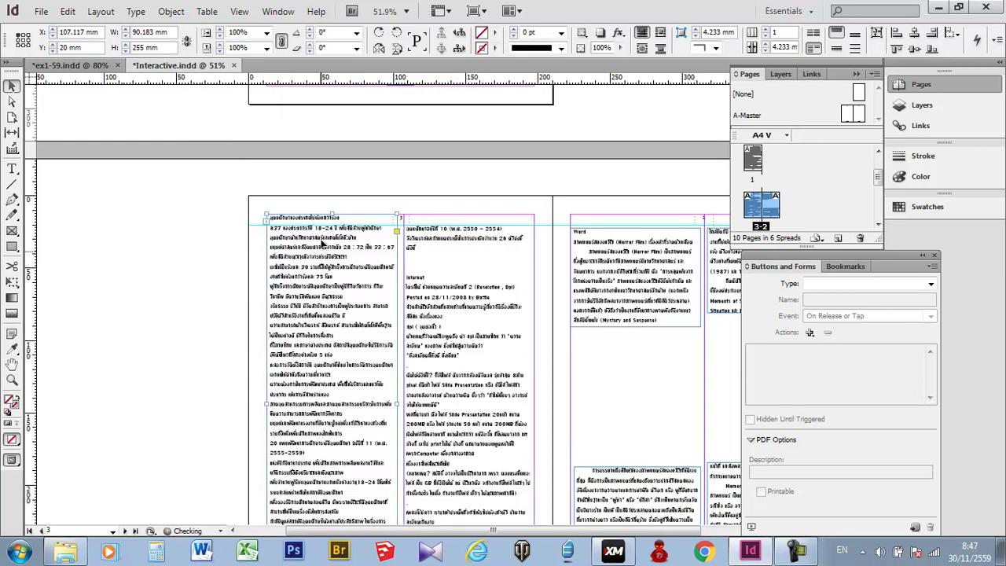
{"action": "left_click_drag", "start_coordinate": [334, 213], "coordinate": [334, 224]}
{"action": "left_click", "coordinate": [474, 407]}
- Lower the top edges of both text frames on page 7 to the horizontal guide at 20 mm
{"action": "scroll", "coordinate": [474, 406], "scroll_direction": "down", "scroll_amount": 3}
{"action": "scroll", "coordinate": [474, 406], "scroll_direction": "down", "scroll_amount": 1}
{"action": "left_click", "coordinate": [645, 461]}
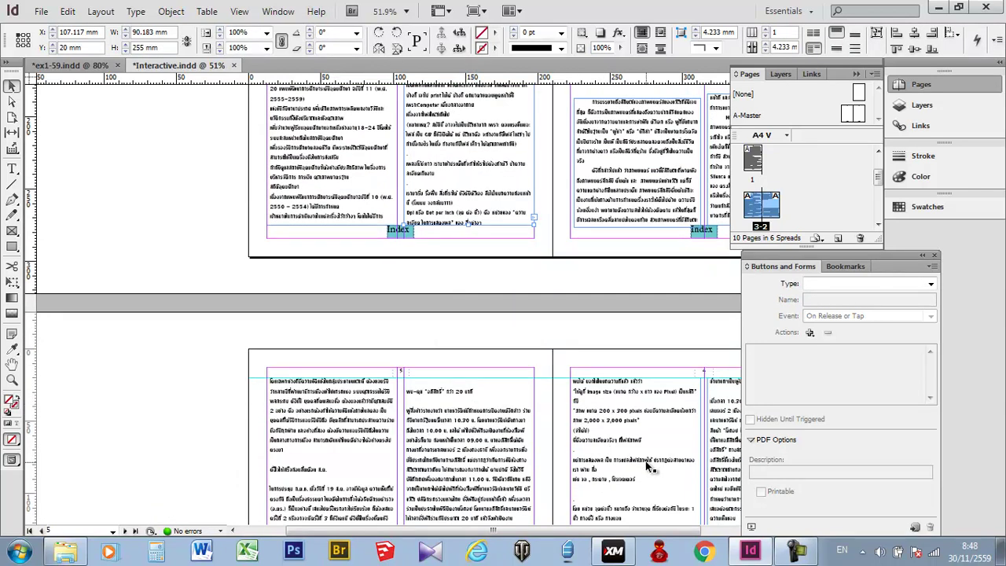
{"action": "scroll", "coordinate": [645, 461], "scroll_direction": "down", "scroll_amount": 3}
{"action": "left_click", "coordinate": [488, 408]}
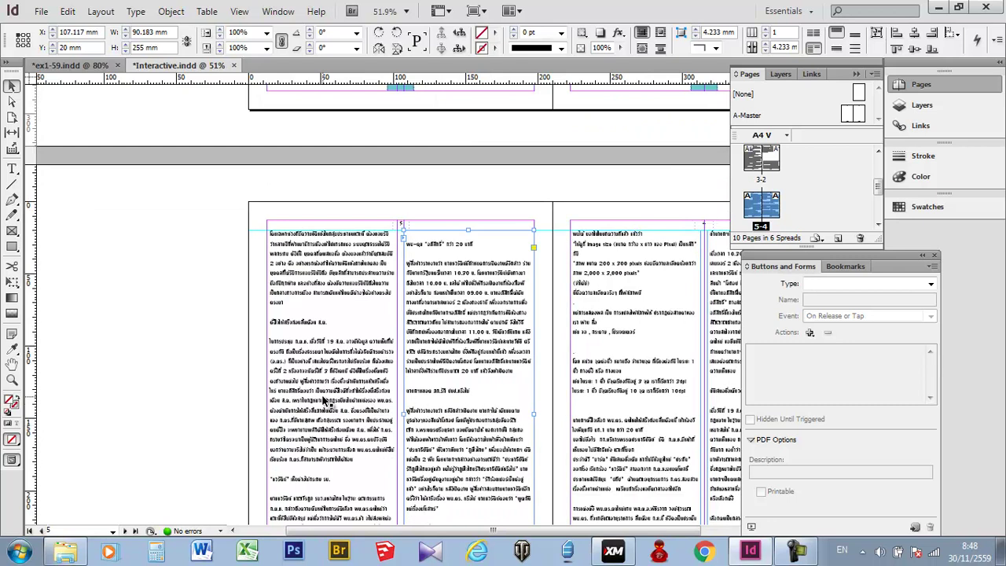
{"action": "scroll", "coordinate": [589, 440], "scroll_direction": "down", "scroll_amount": 5}
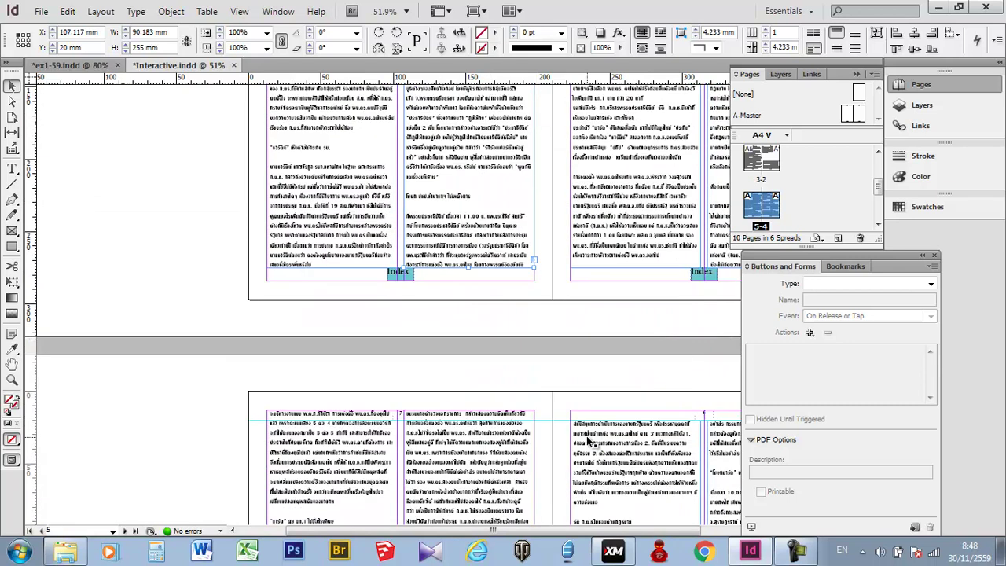
{"action": "scroll", "coordinate": [590, 442], "scroll_direction": "down", "scroll_amount": 2}
{"action": "left_click", "coordinate": [450, 312]}
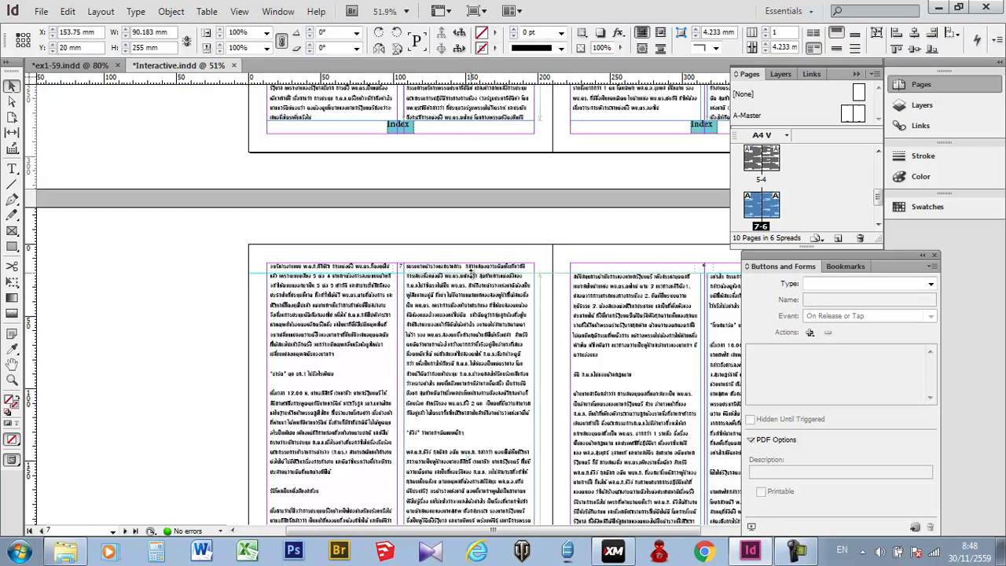
{"action": "left_click", "coordinate": [328, 289]}
{"action": "left_click_drag", "start_coordinate": [334, 263], "coordinate": [334, 275]}
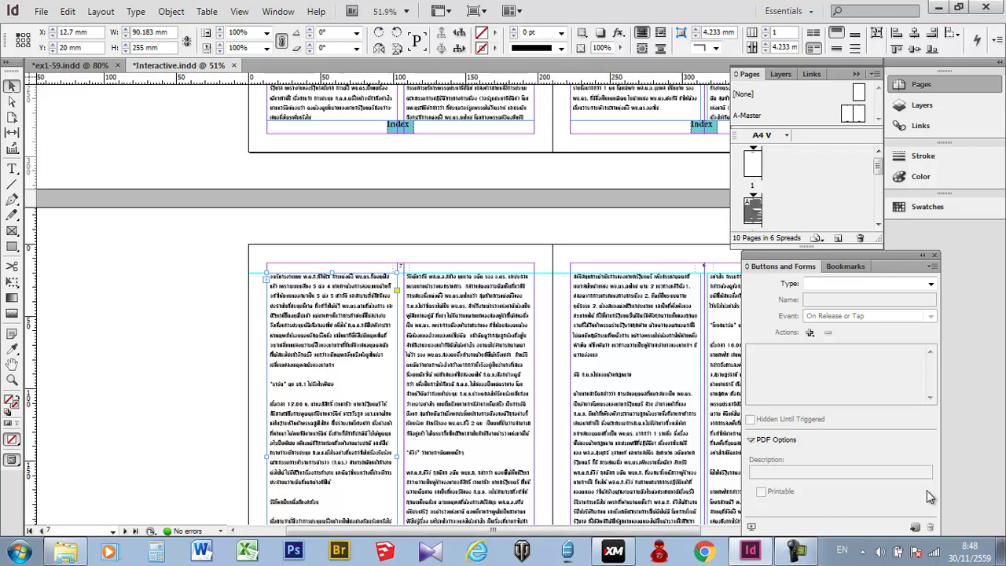
- Return to the index page and look through the document's page thumbnails up to spread 9-8
{"action": "scroll", "coordinate": [454, 401], "scroll_direction": "up", "scroll_amount": 5}
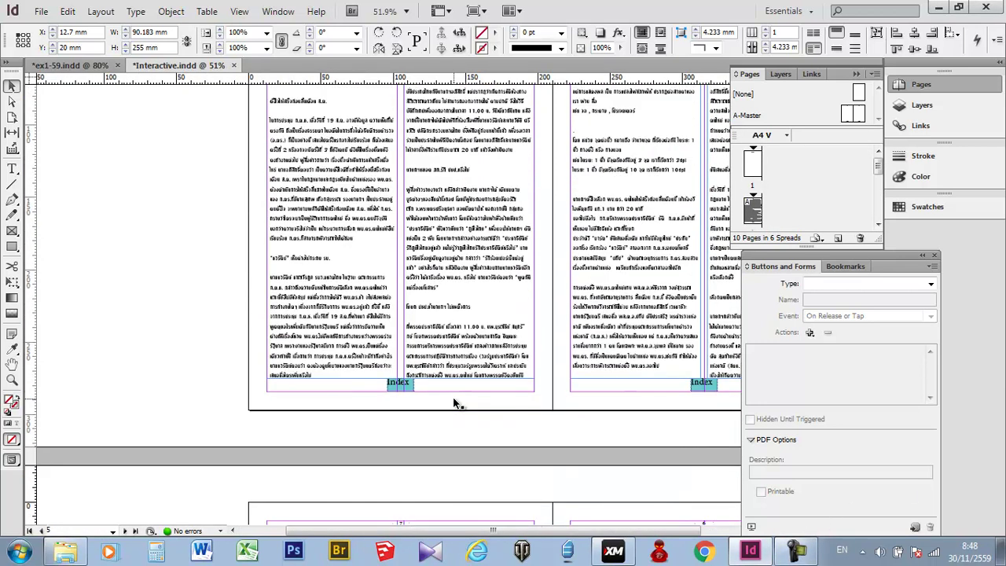
{"action": "scroll", "coordinate": [454, 400], "scroll_direction": "up", "scroll_amount": 7}
{"action": "left_click", "coordinate": [753, 171]}
{"action": "double_click", "coordinate": [753, 171]}
{"action": "scroll", "coordinate": [473, 250], "scroll_direction": "up", "scroll_amount": 5}
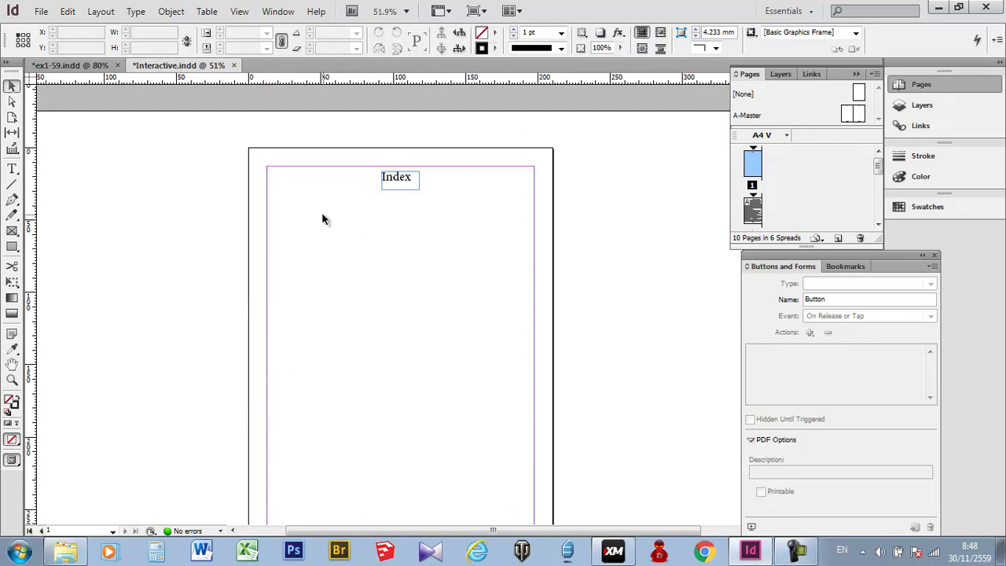
{"action": "left_click_drag", "start_coordinate": [878, 165], "coordinate": [882, 216]}
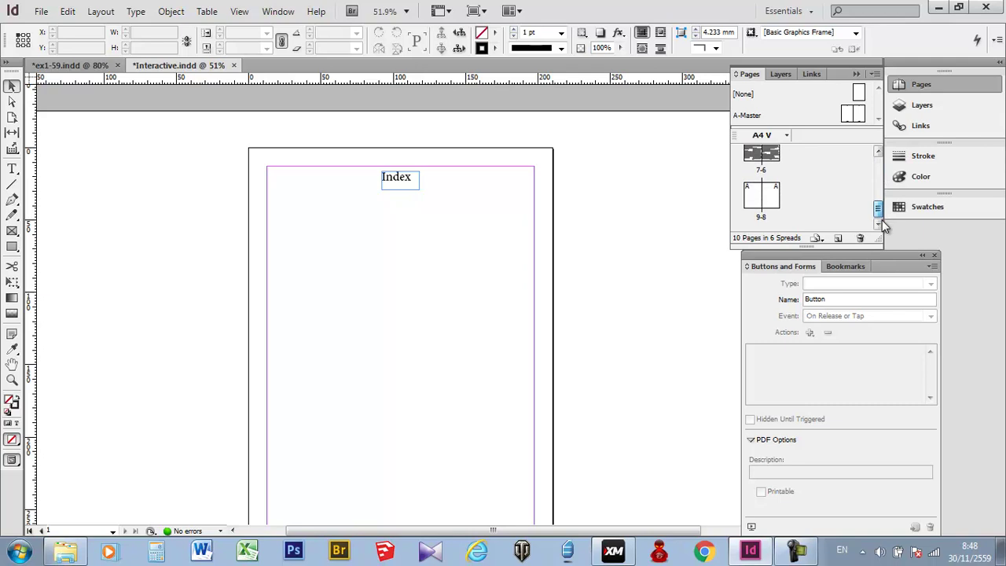
{"action": "left_click_drag", "start_coordinate": [883, 226], "coordinate": [881, 181]}
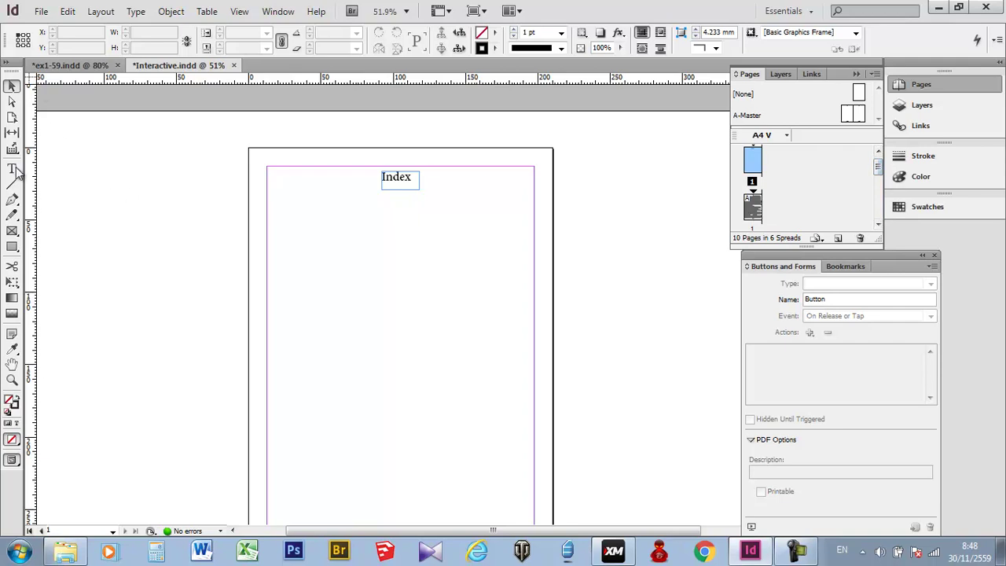